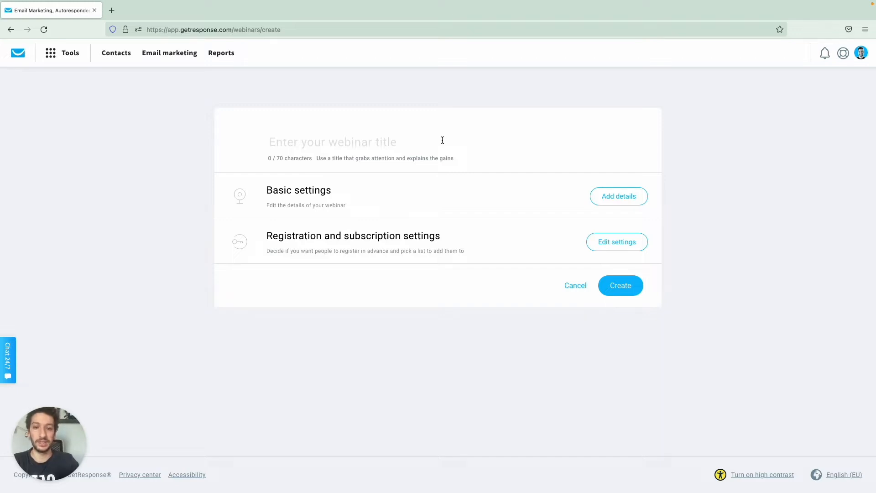
Title the webinar "Getting Started with Ecommerce" and open its basic settings for editing.
left_click(442, 140)
type("Getti")
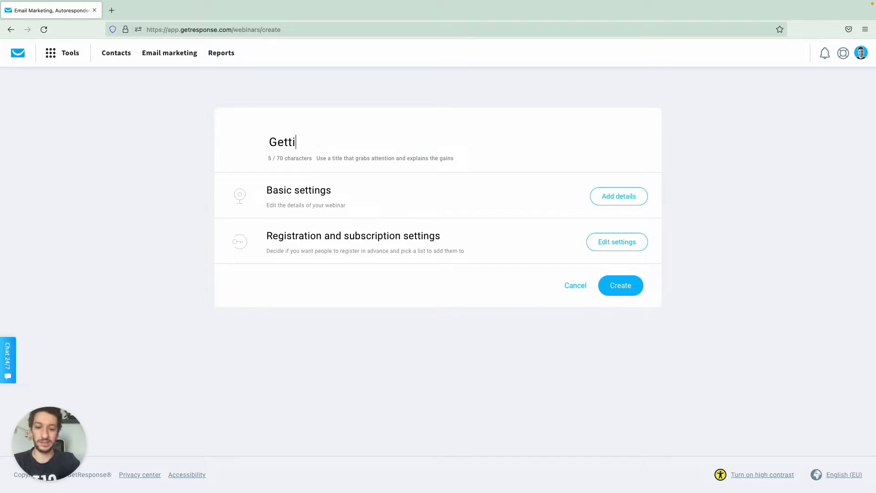
type("ng Star")
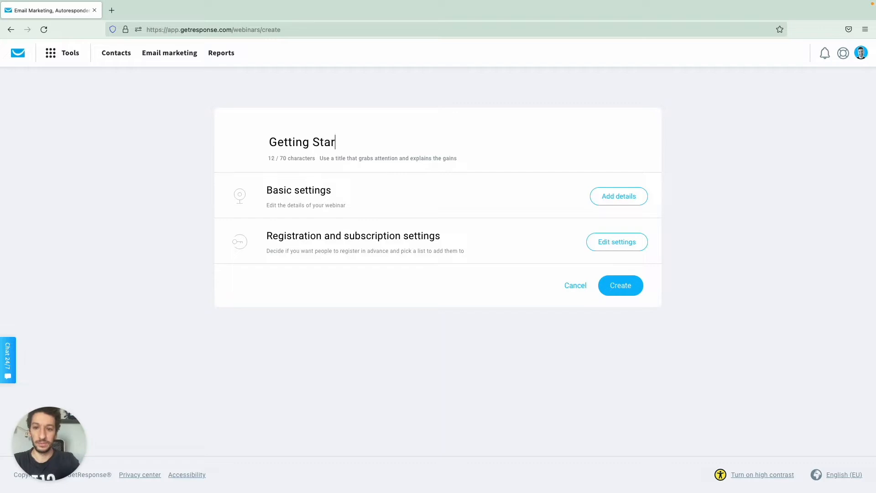
type("ted with Ecommerce")
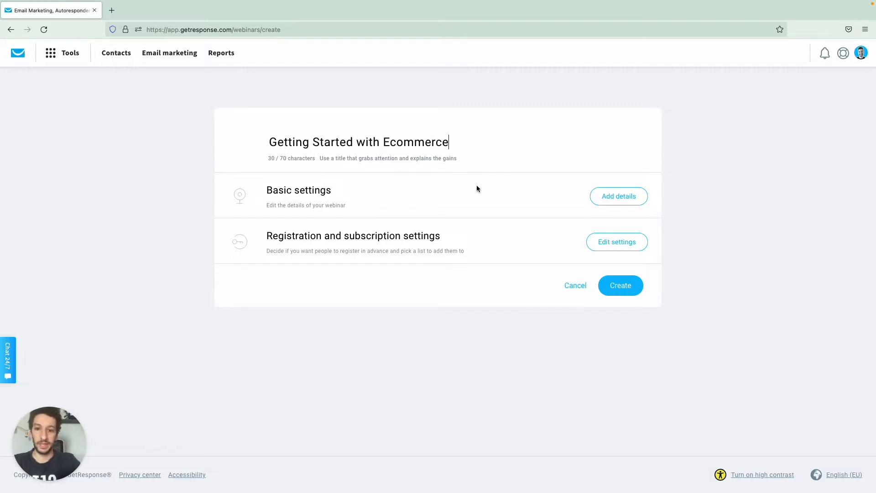
left_click(600, 195)
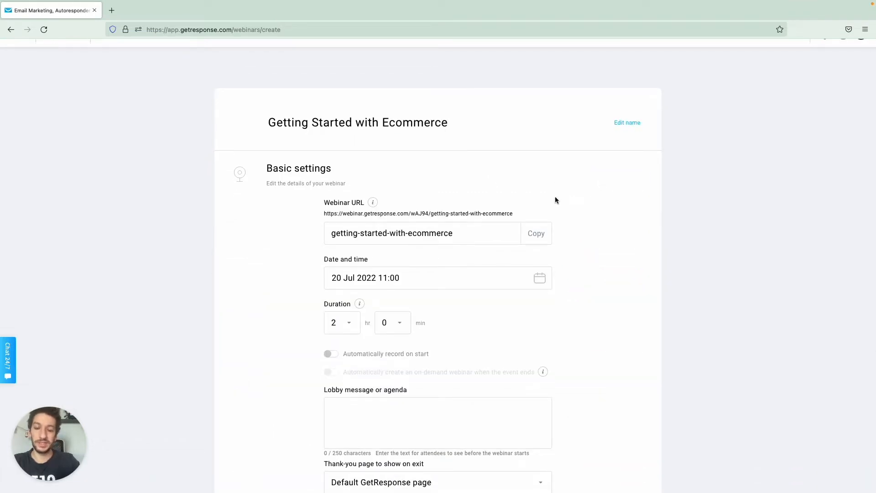
Examine the webinar URL, date and duration in the basic settings, and look at the account options.
mouse_move(374, 207)
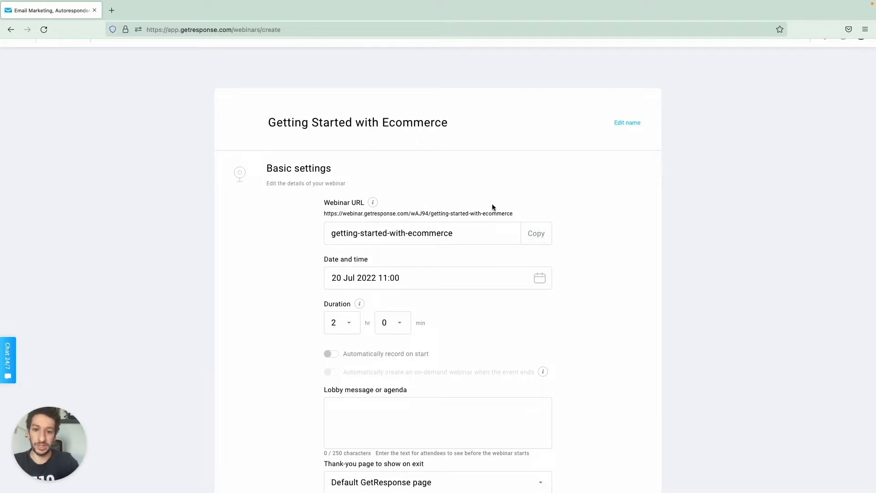
left_click_drag(324, 213, 407, 213)
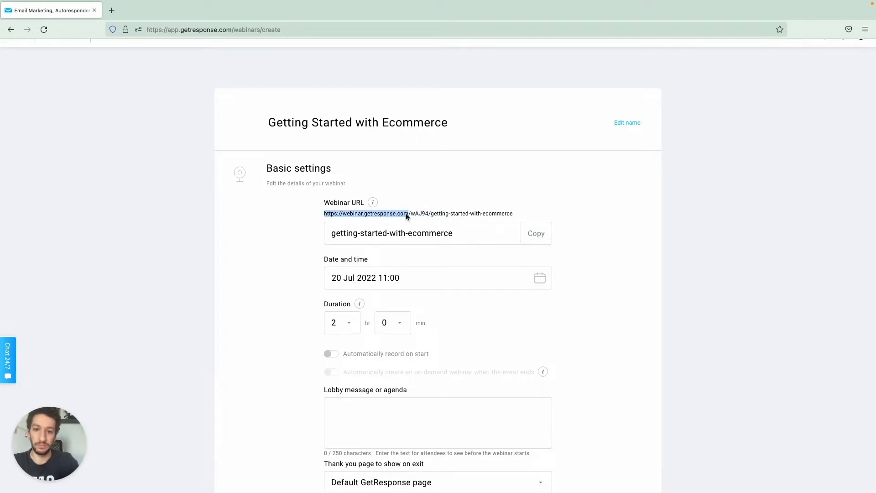
left_click(433, 213)
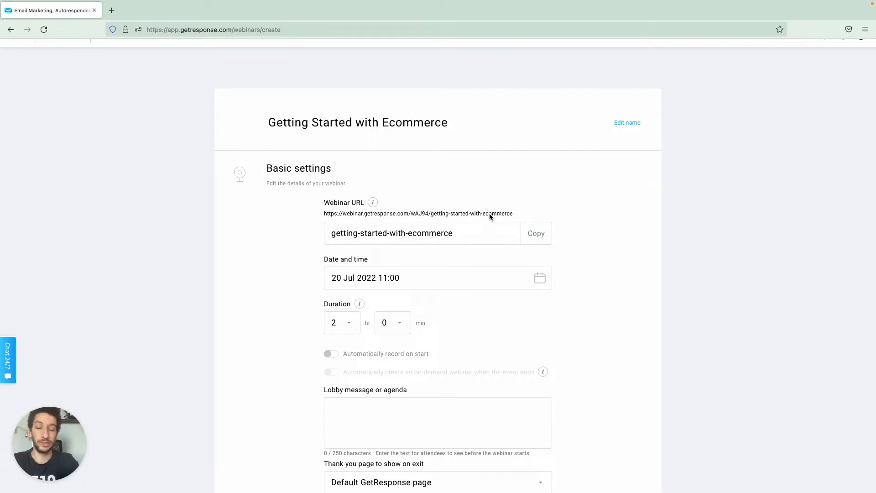
scroll(487, 228, "down", 3)
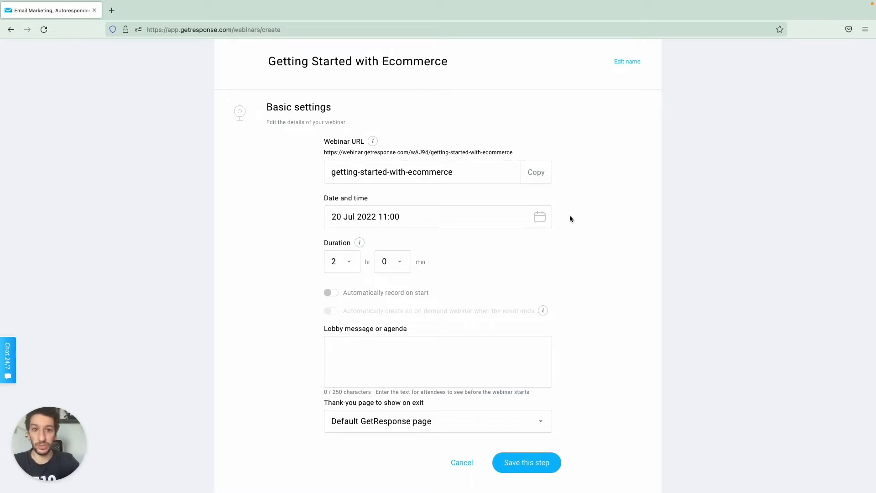
scroll(570, 219, "up", 3)
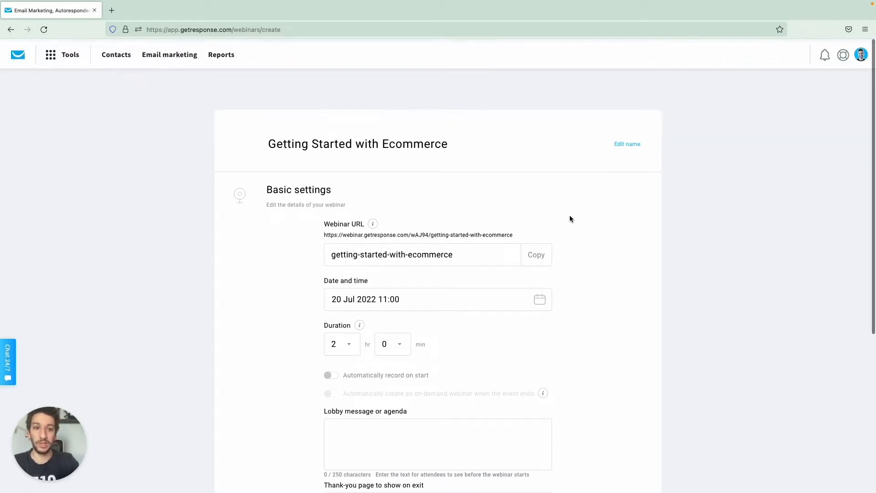
left_click(862, 54)
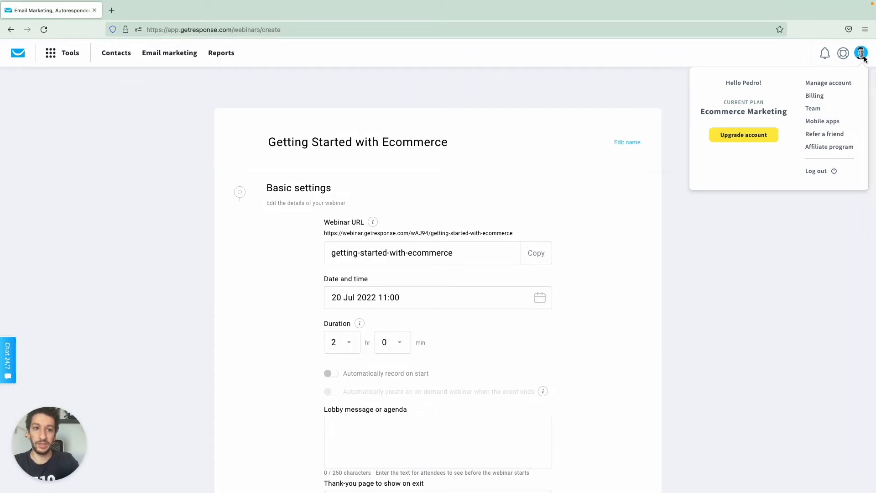
left_click(712, 292)
Set the webinar to record automatically on start.
scroll(595, 305, "down", 3)
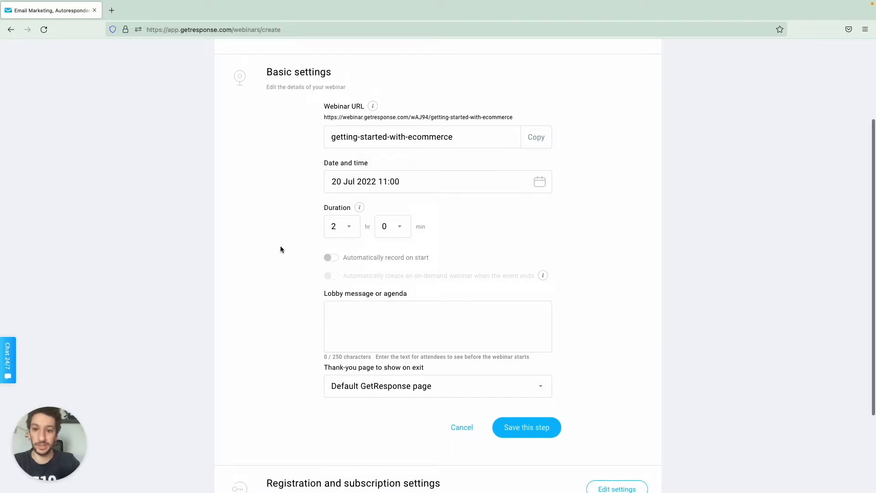
scroll(297, 269, "down", 1)
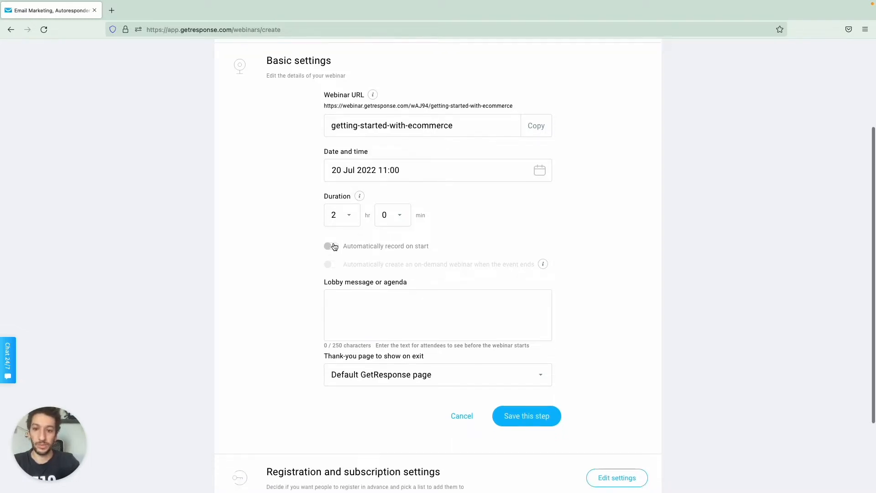
left_click(330, 248)
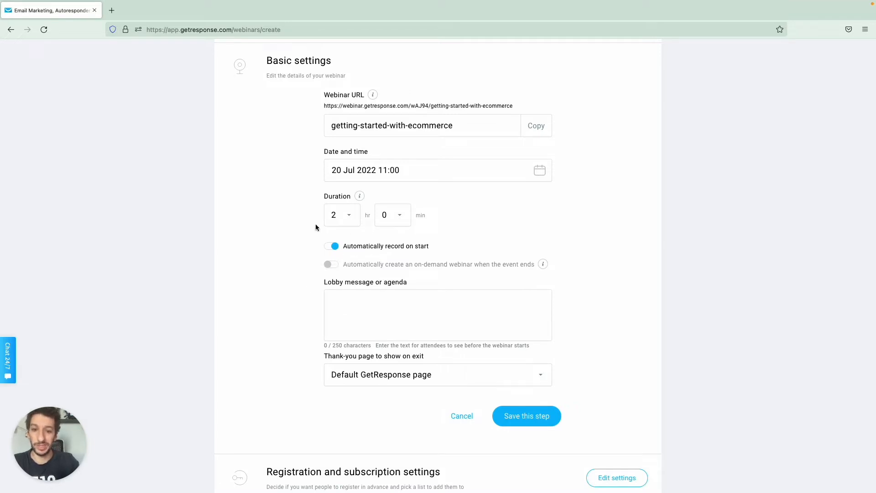
scroll(294, 260, "down", 1)
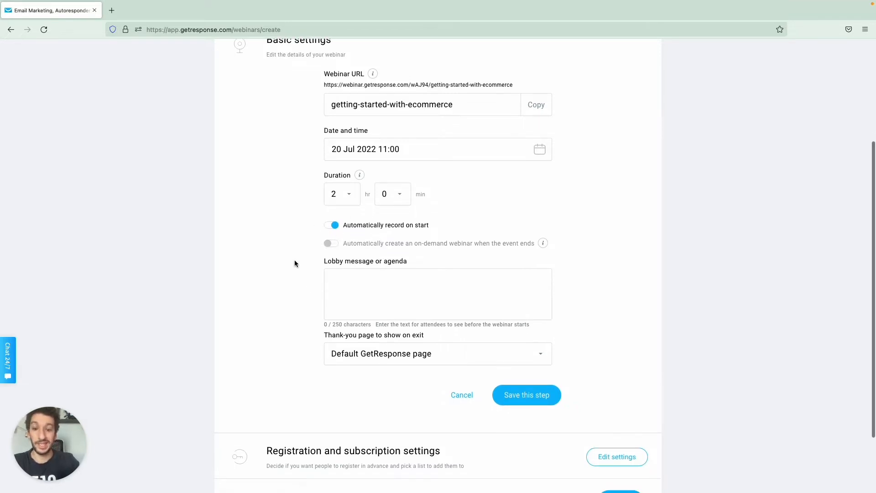
left_click(332, 246)
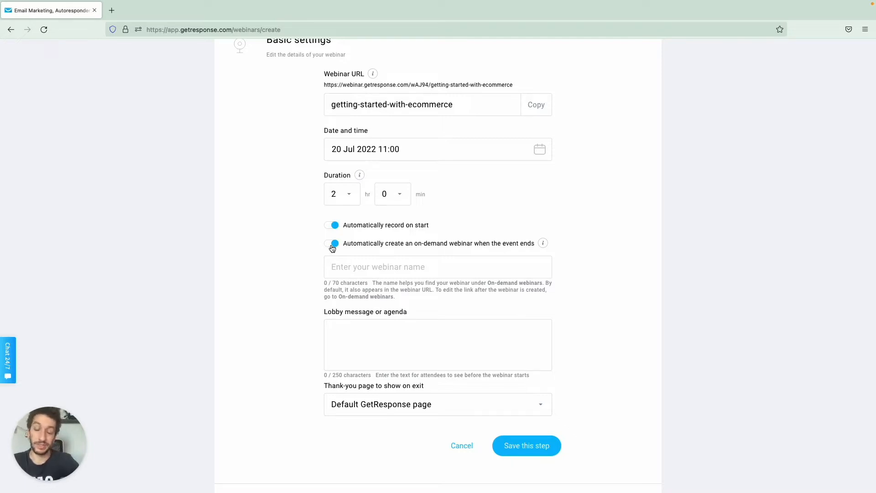
left_click(331, 244)
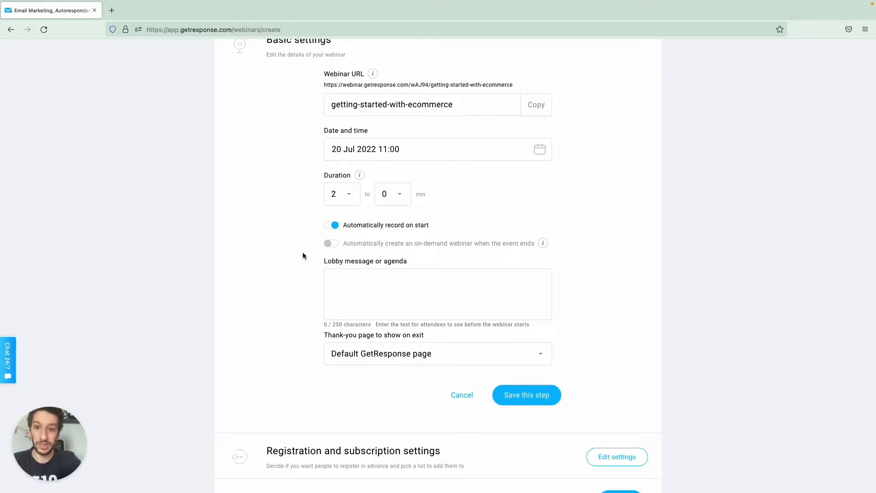
left_click(334, 245)
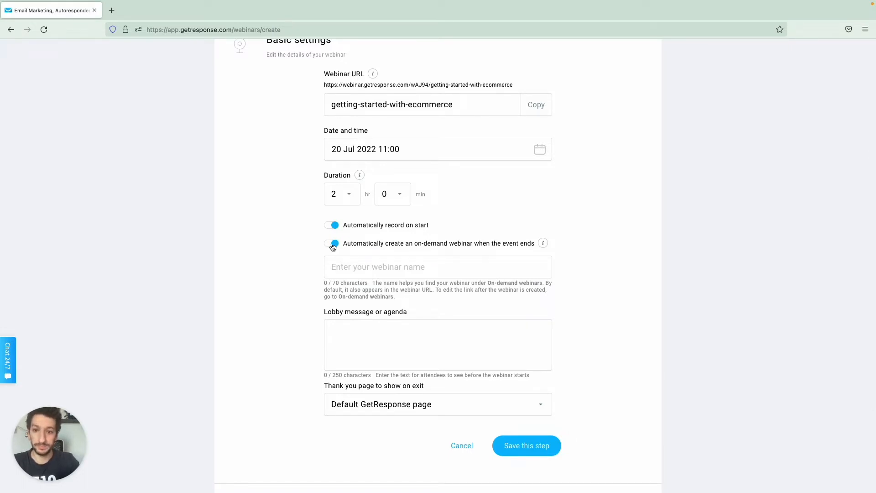
left_click(334, 244)
Copy the webinar title "Getting Started with Ecommerce" into the lobby message or agenda.
scroll(292, 270, "down", 2)
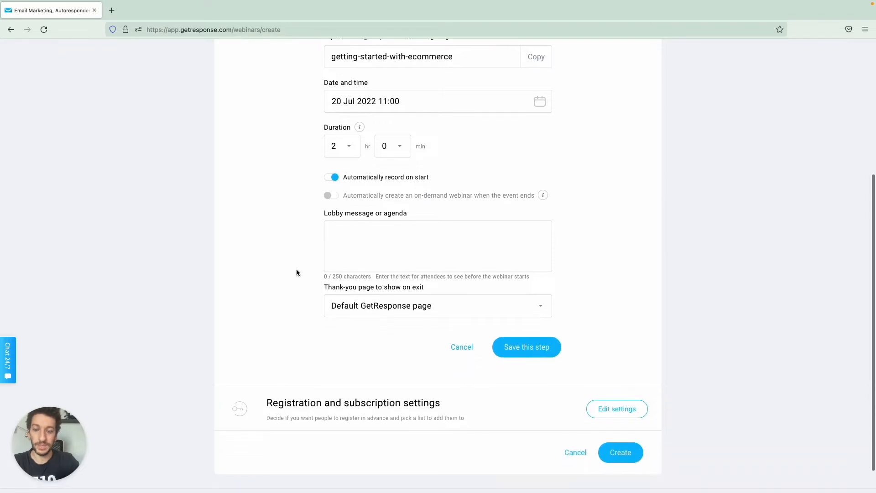
left_click(347, 252)
scroll(347, 253, "up", 2)
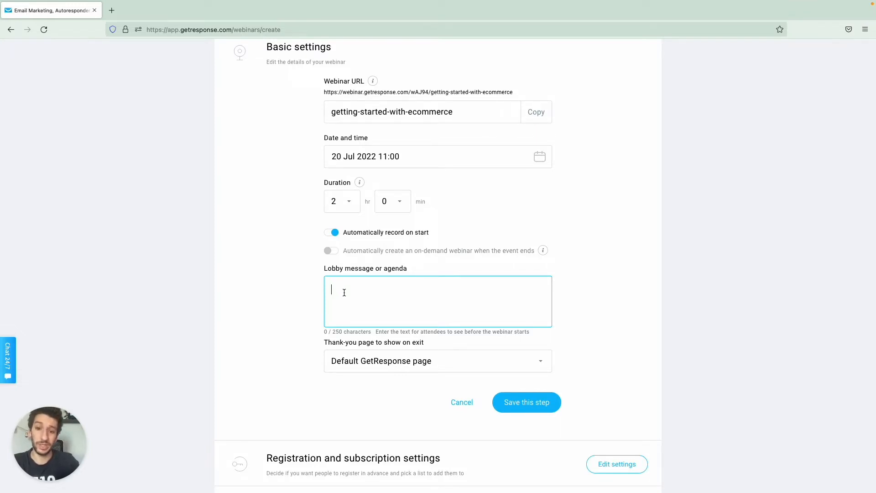
scroll(344, 293, "up", 4)
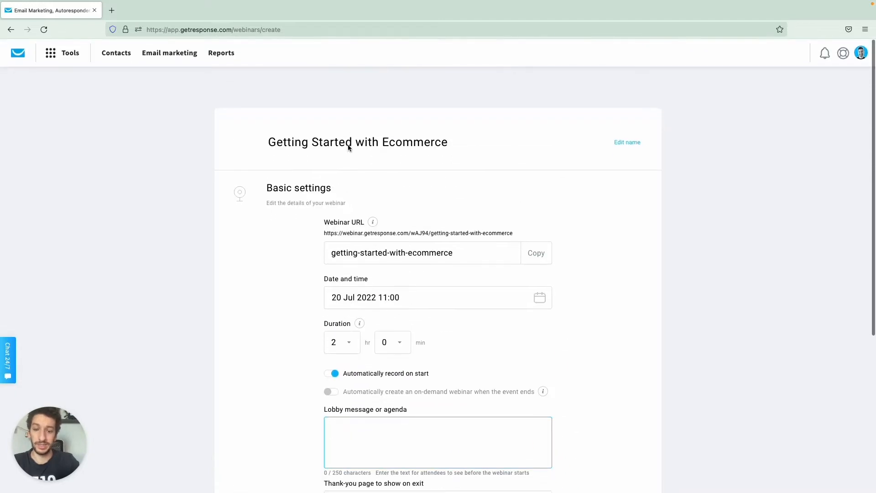
left_click(349, 146)
key("super+c")
scroll(348, 196, "down", 3)
left_click(348, 298)
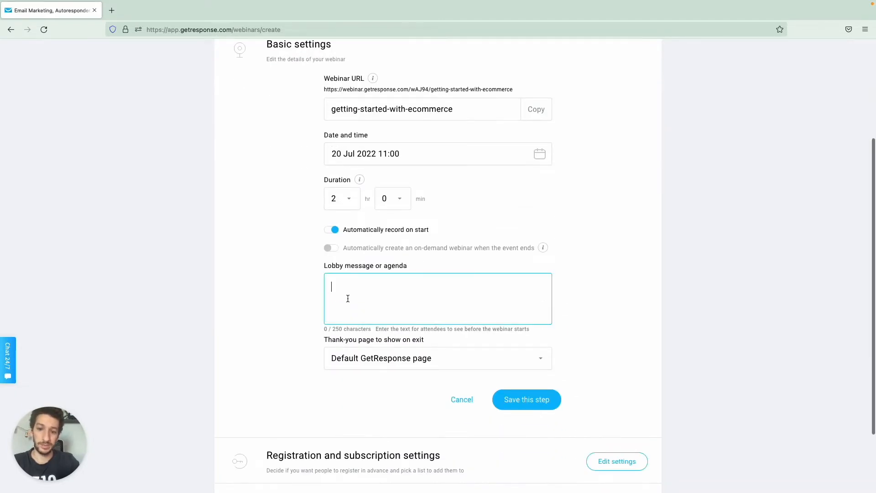
key("super+v")
Choose the Default GetResponse page as the thank-you page shown on exit and save the basic settings.
scroll(274, 298, "down", 2)
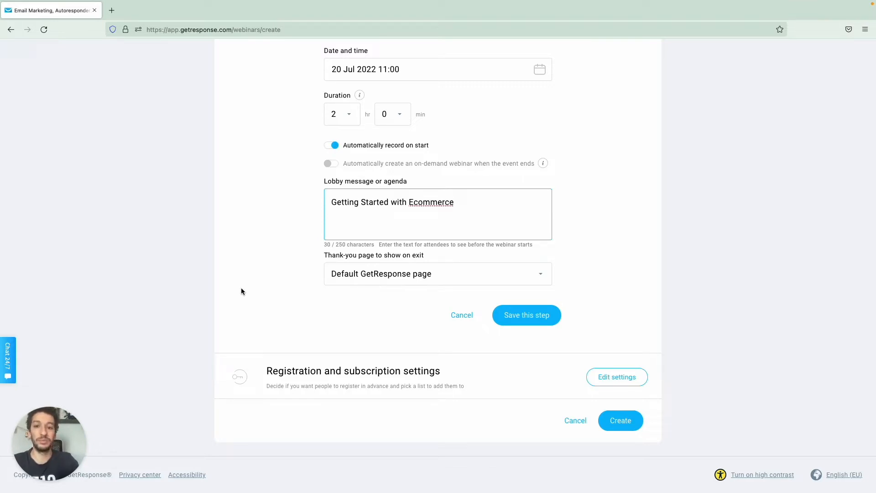
left_click(401, 277)
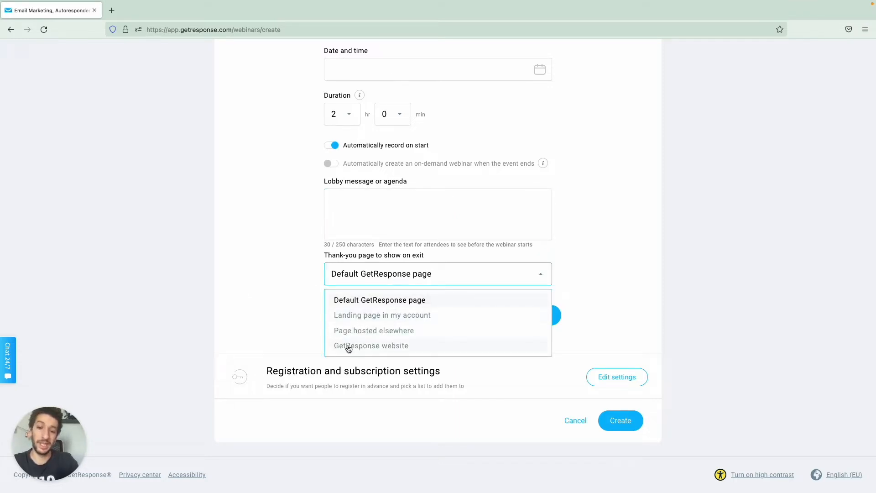
left_click(373, 305)
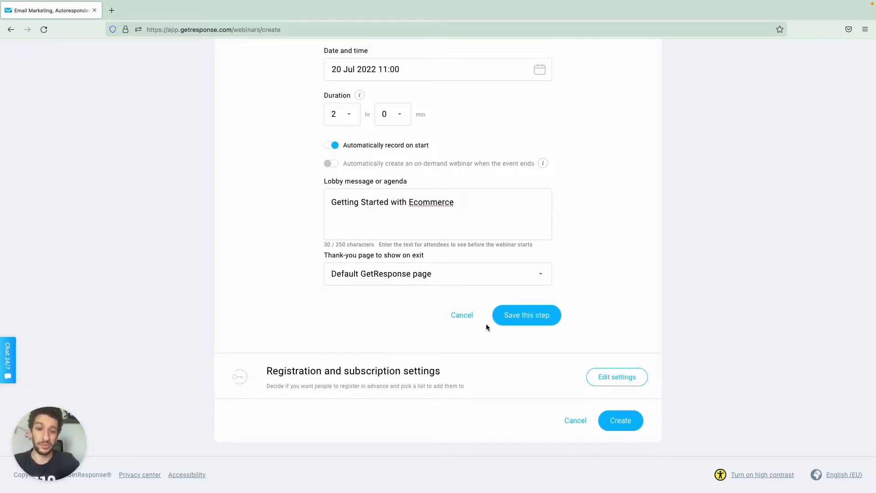
left_click(528, 319)
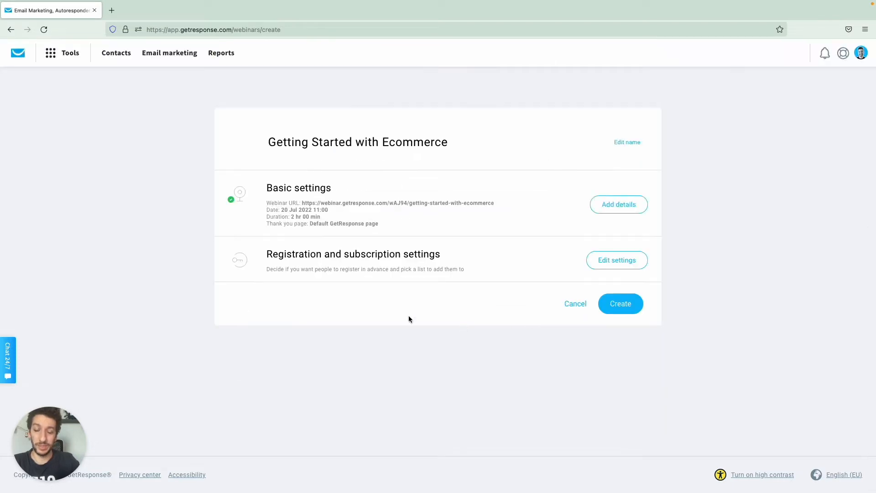
Edit the registration and subscription settings, choosing Chat prospects as the list for registrants or attendees.
left_click(604, 259)
scroll(518, 245, "down", 3)
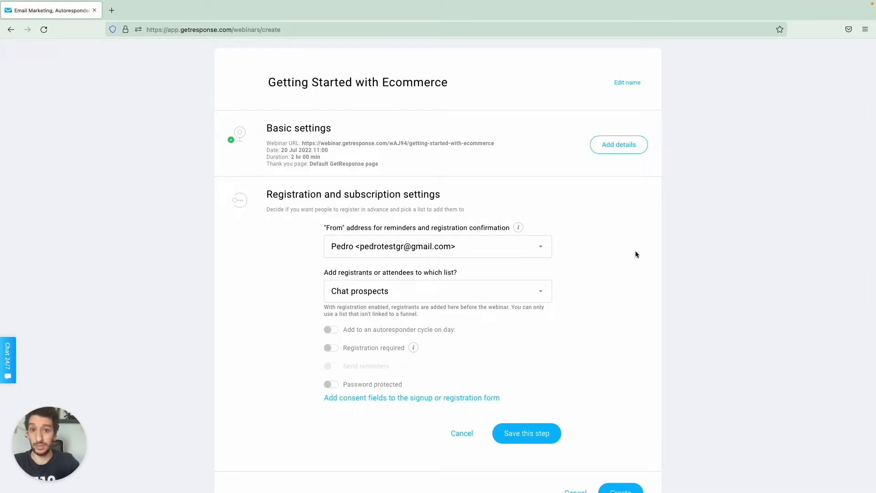
scroll(636, 254, "down", 2)
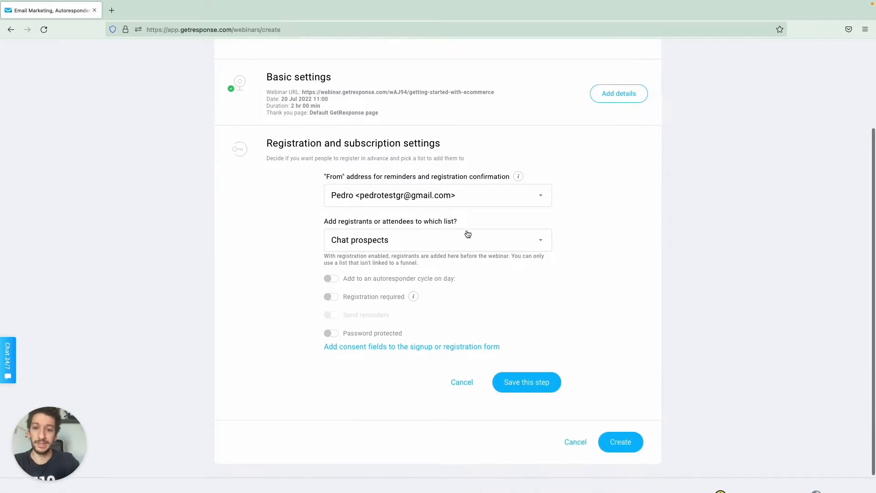
left_click(421, 235)
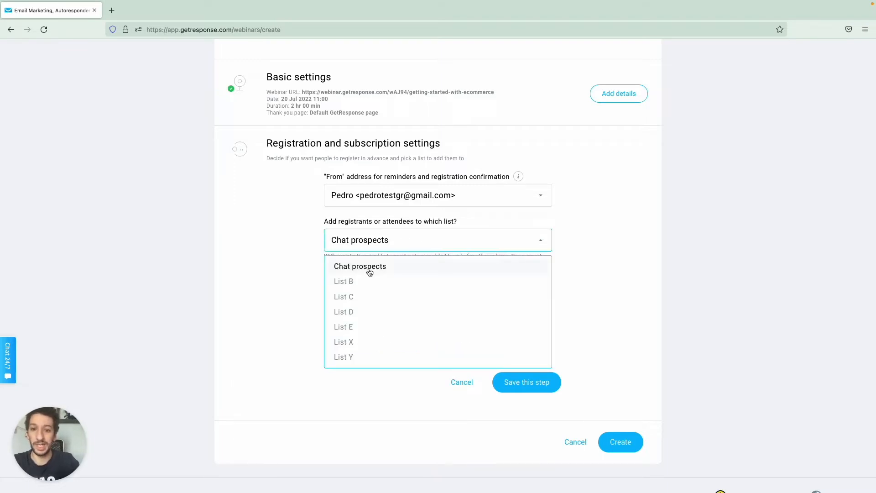
left_click(396, 264)
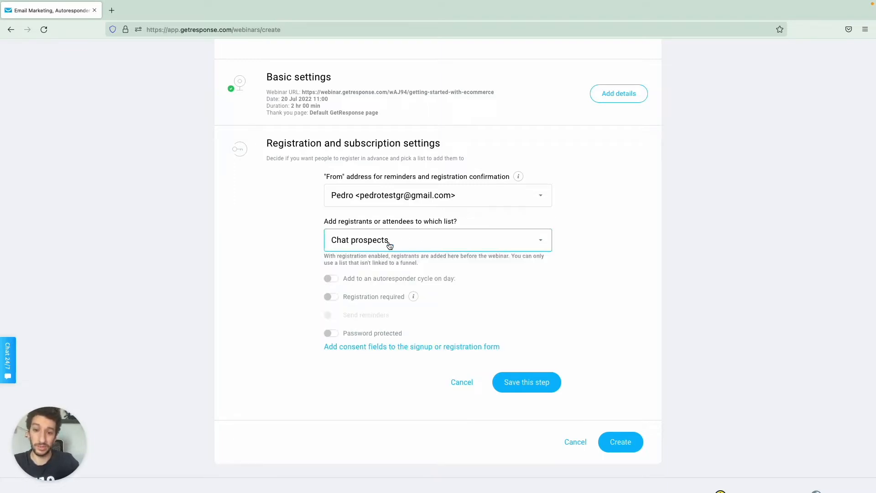
Make registration required and add registrants to the autoresponder cycle on day 0.
scroll(338, 258, "down", 1)
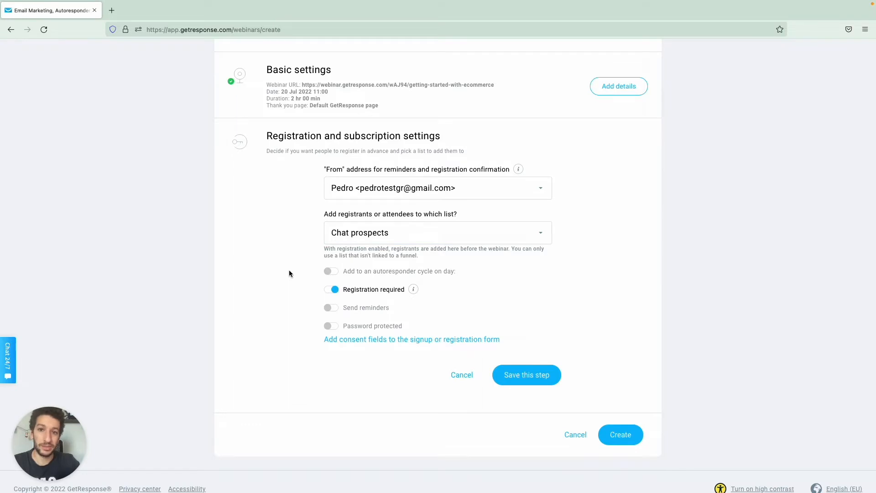
left_click(329, 274)
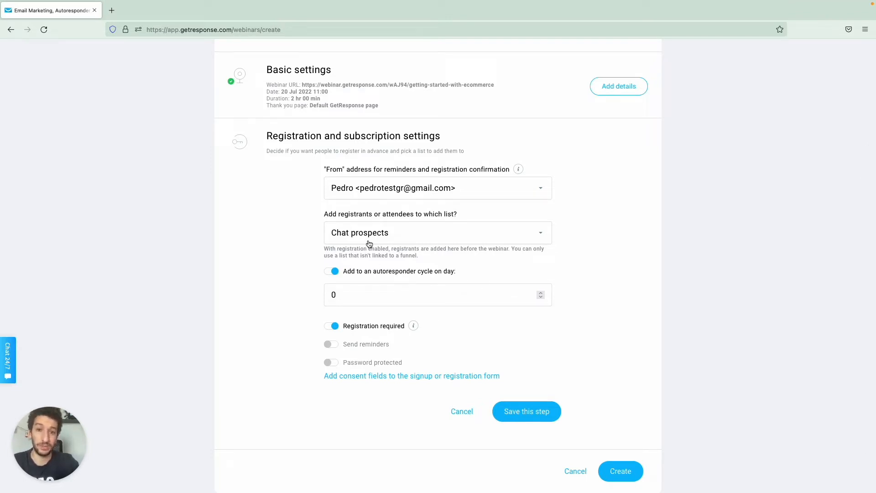
left_click(397, 243)
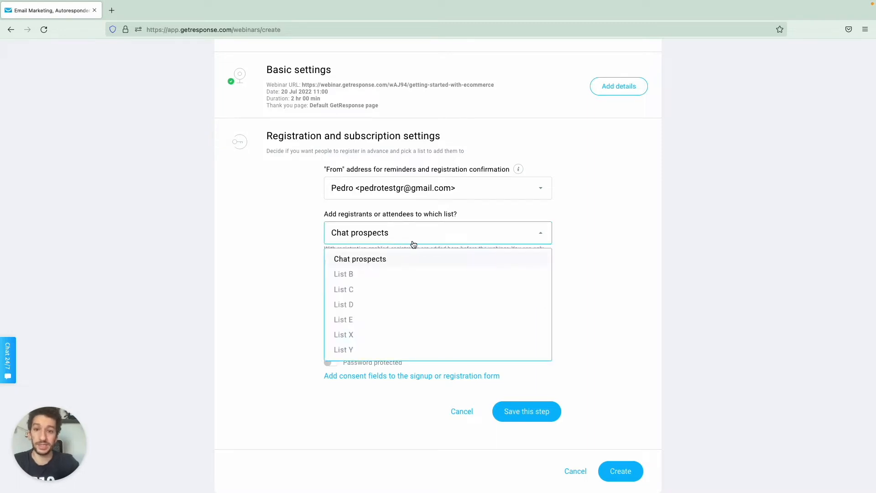
left_click(408, 242)
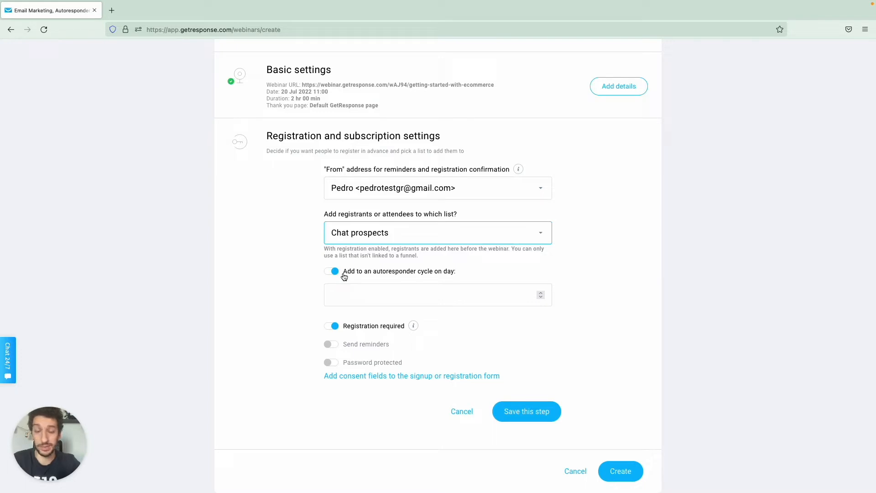
Enable webinar reminders, sent 1 hour before the webinar.
scroll(280, 312, "down", 1)
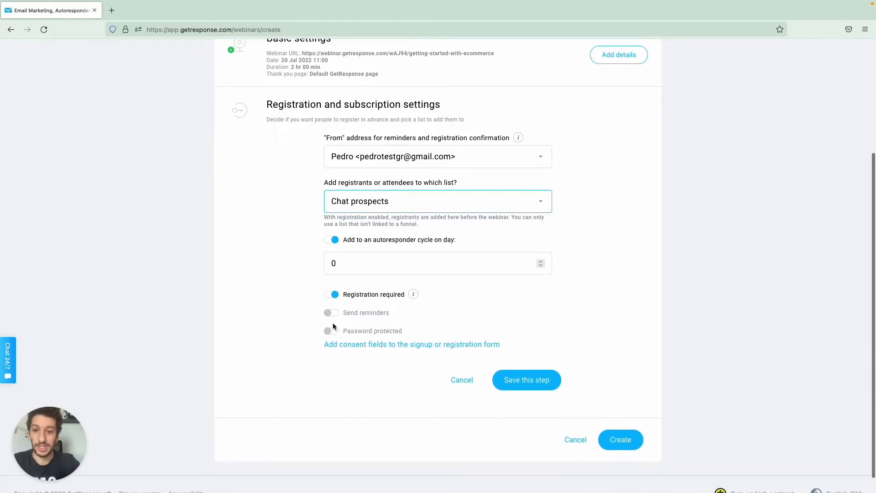
left_click(330, 315)
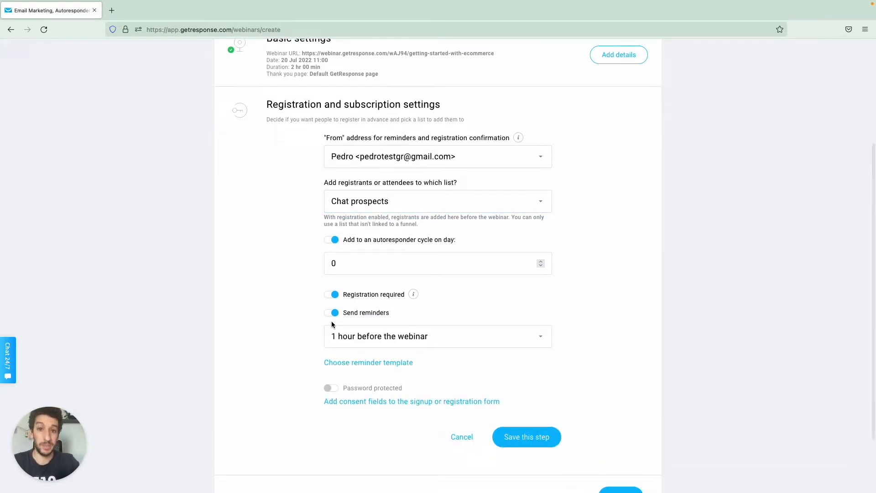
Turn the registration requirement off and on again, and re-enable sending webinar reminders.
left_click(334, 296)
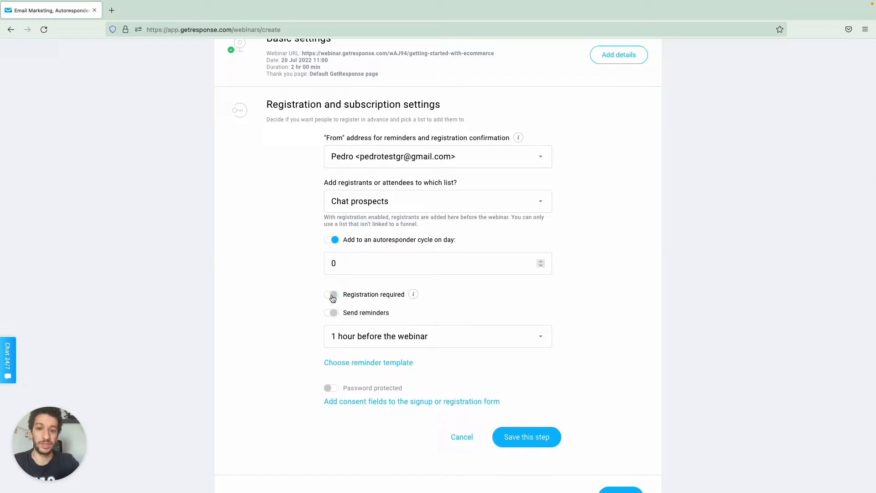
left_click(338, 299)
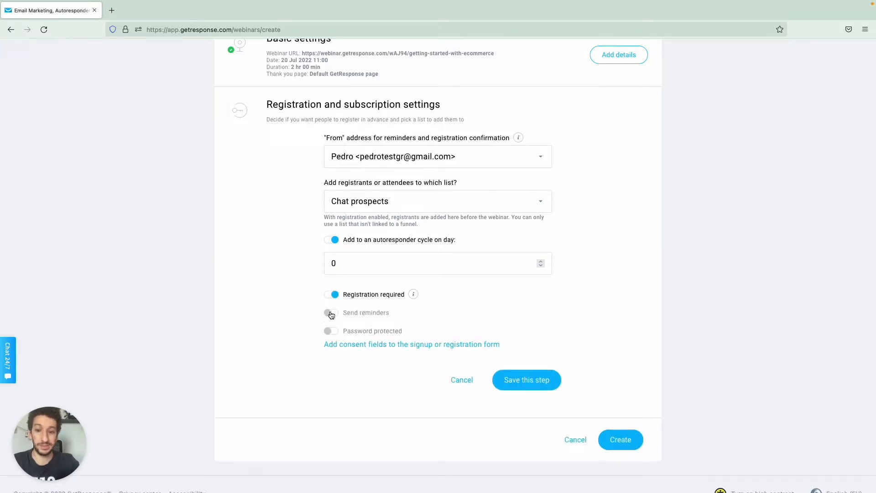
left_click(330, 314)
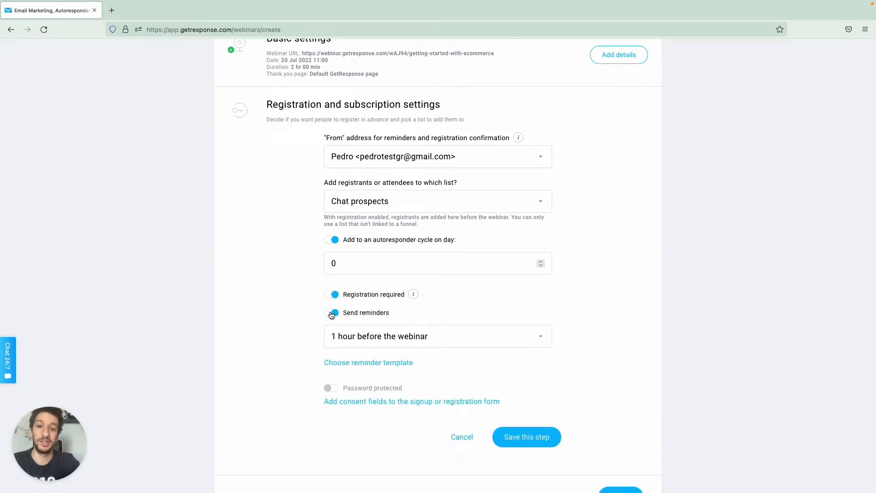
Try reminders at start time and 5 and 30 minutes before the webinar, and keep only the 1 hour reminder applied.
left_click(358, 338)
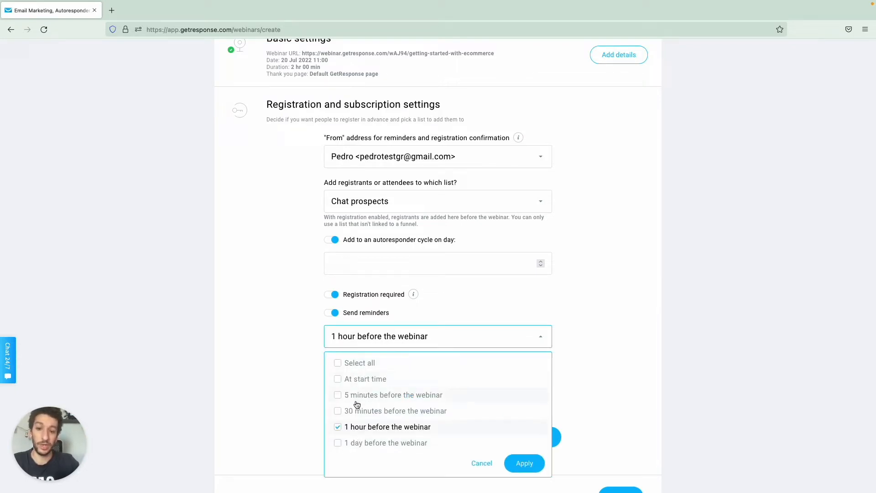
left_click(364, 383)
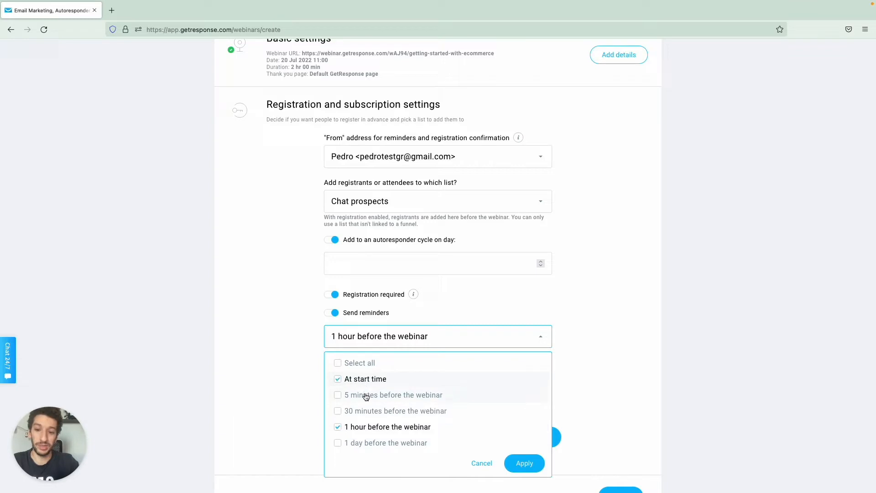
left_click(367, 396)
left_click(367, 410)
left_click(365, 382)
left_click(365, 391)
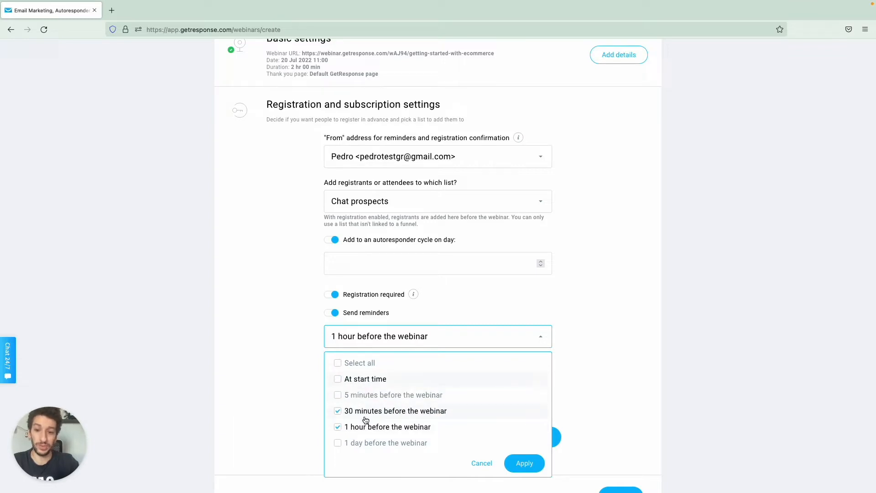
left_click(365, 413)
left_click(533, 464)
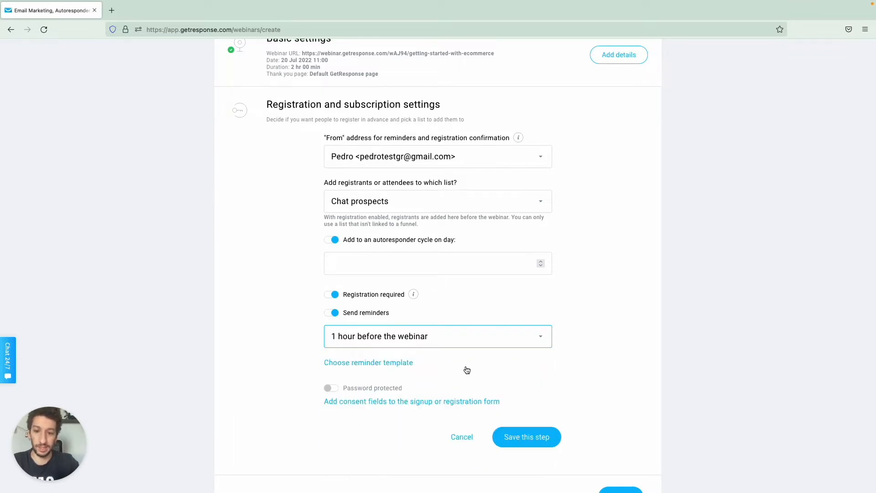
Display the available reminder email templates and collapse them again.
scroll(467, 369, "down", 1)
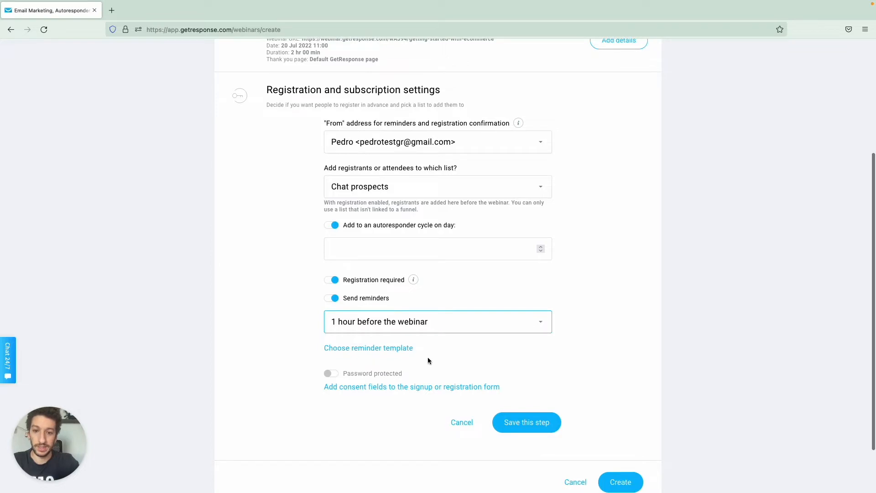
left_click(390, 349)
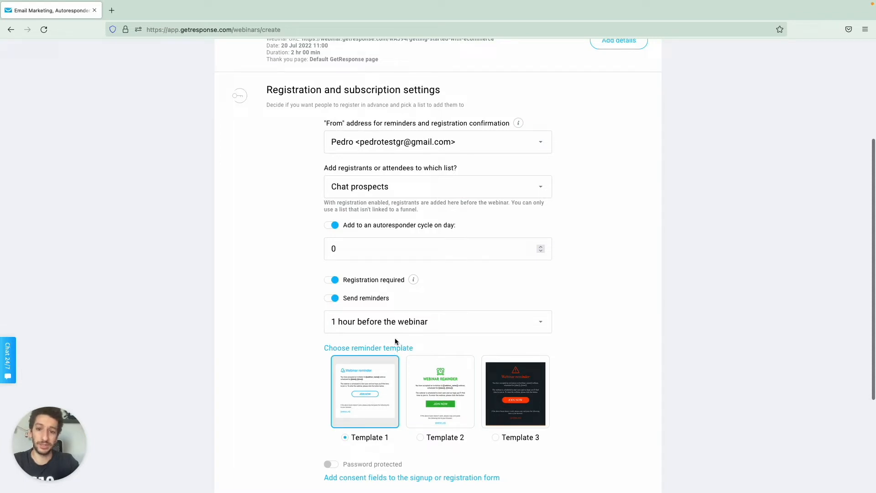
left_click(391, 350)
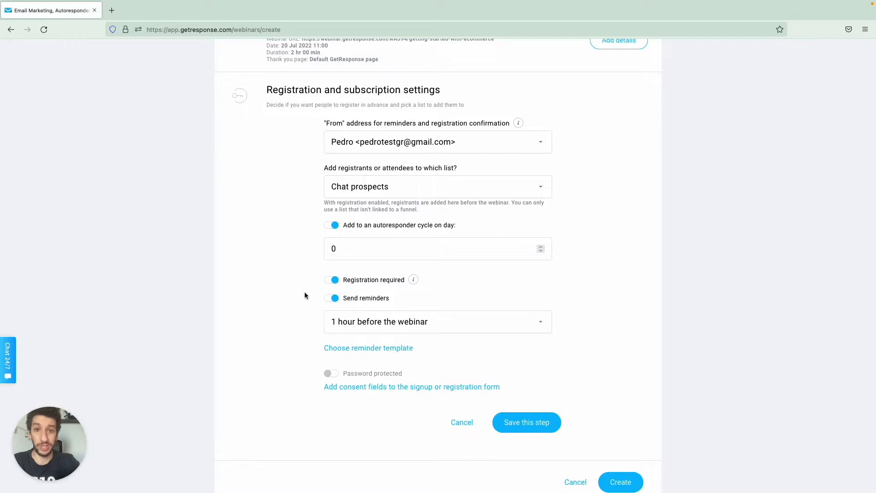
Try the password protection option, leaving it off, and view the consent fields available for the signup or registration form.
scroll(275, 292, "down", 2)
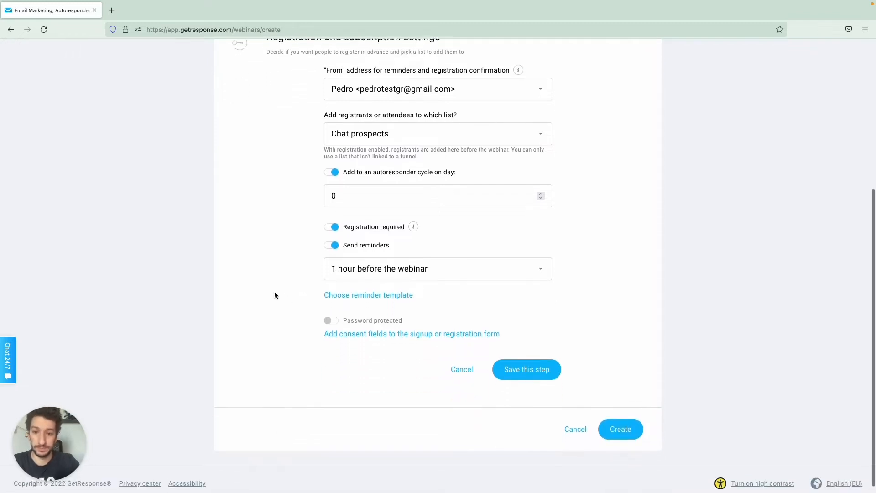
left_click(329, 318)
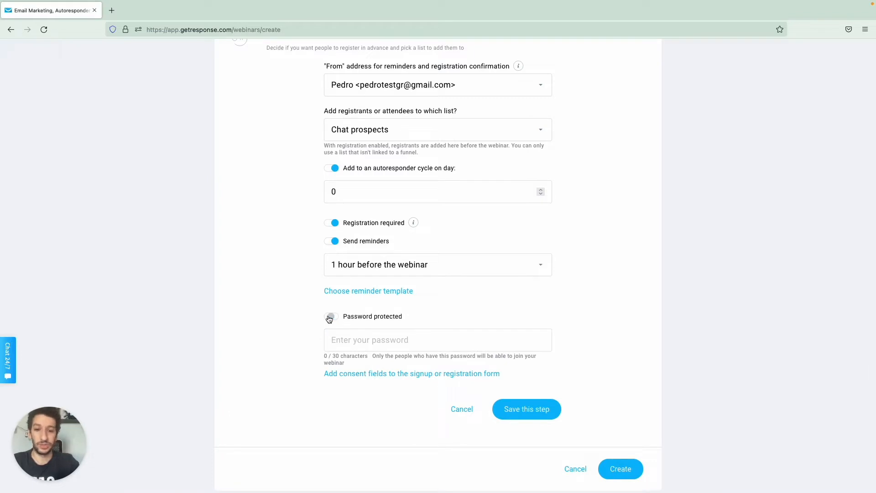
left_click(329, 318)
left_click(329, 318)
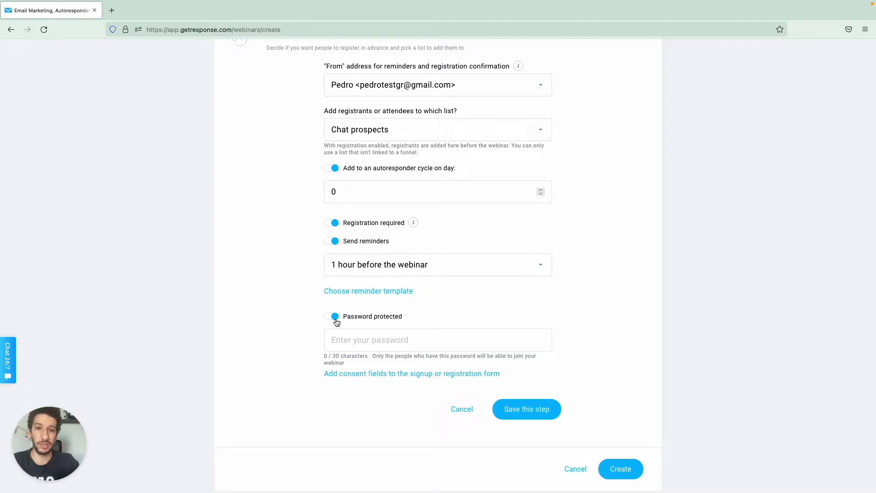
left_click(335, 319)
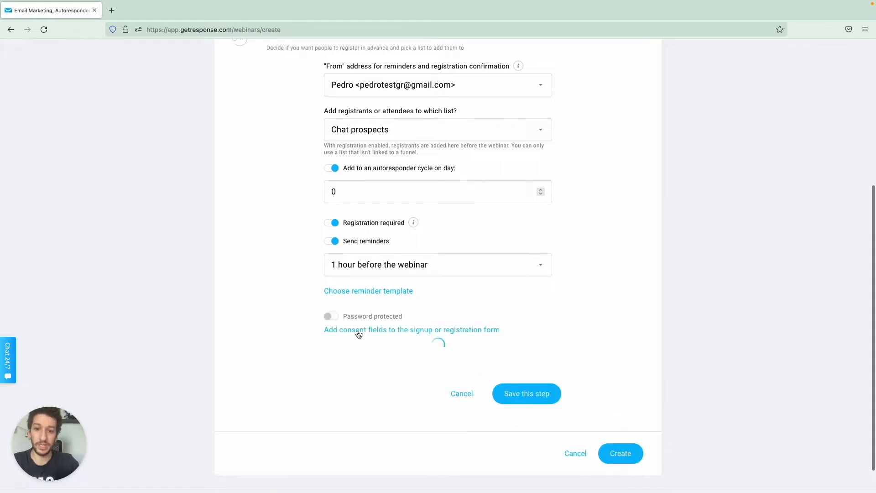
left_click(358, 333)
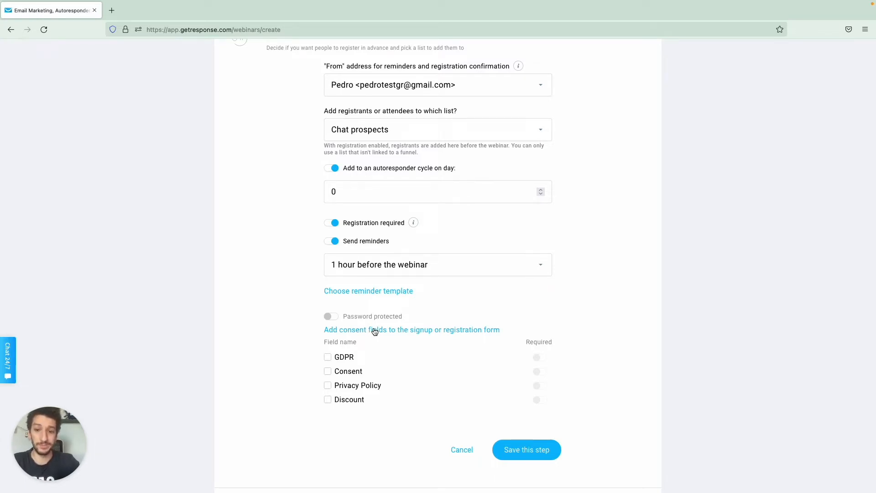
left_click(375, 331)
Save the registration and subscription settings and create the webinar.
left_click(526, 371)
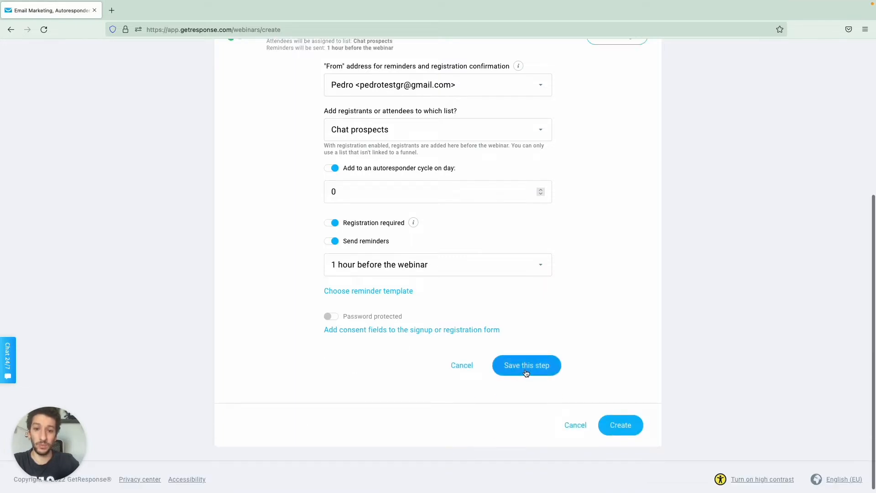
left_click(619, 318)
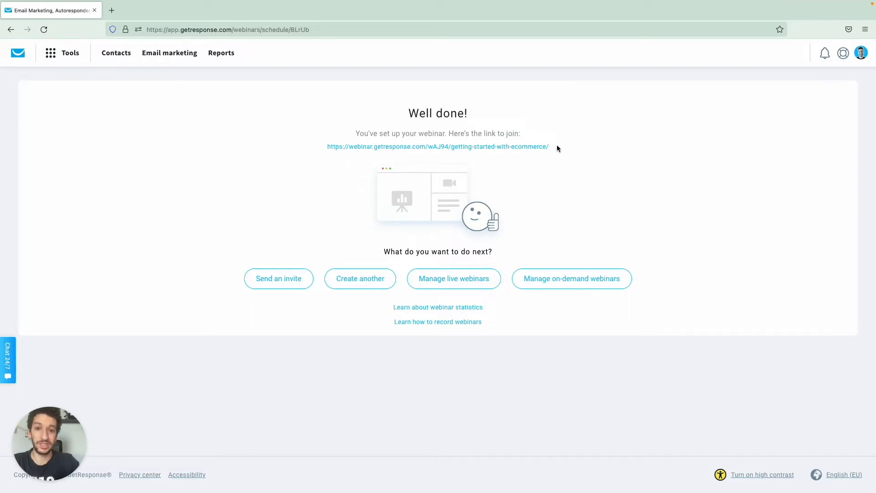
left_click_drag(556, 148, 323, 144)
left_click(301, 193)
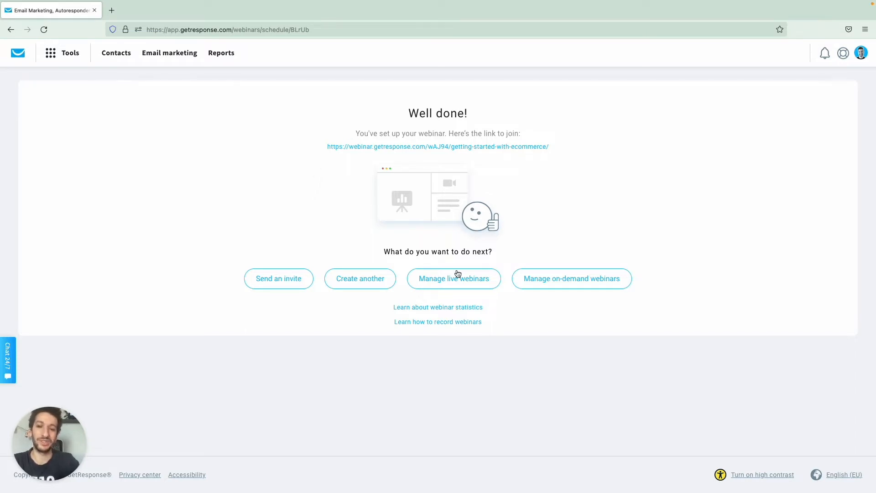
Open the live webinars list and join "Getting Started with Ecommerce" as presenter, entering the presenter's display name.
left_click(441, 284)
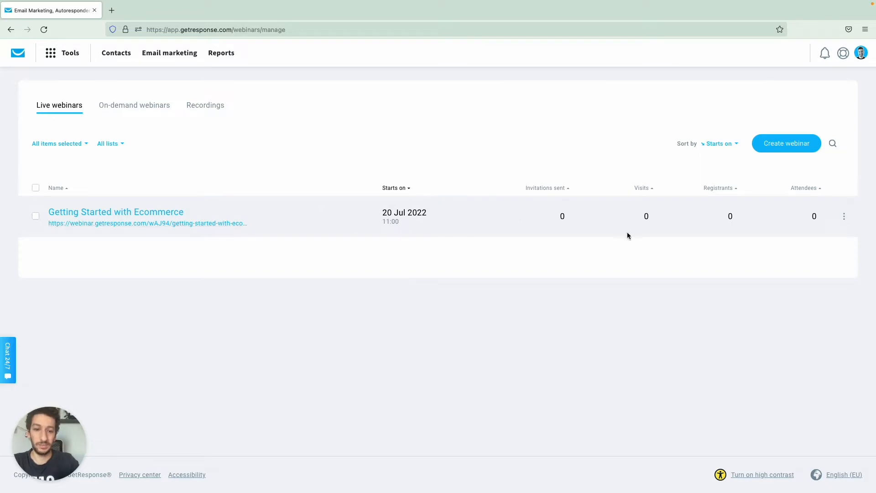
left_click(842, 217)
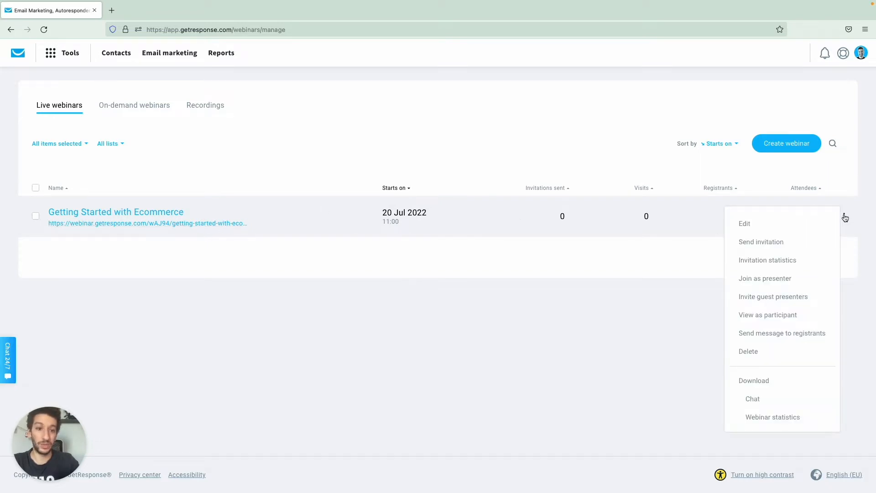
left_click(780, 280)
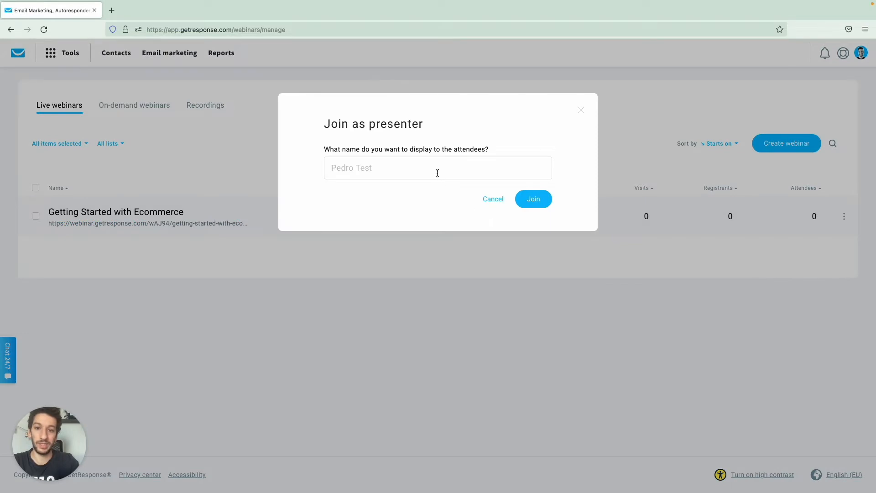
left_click(436, 173)
type("Pedro")
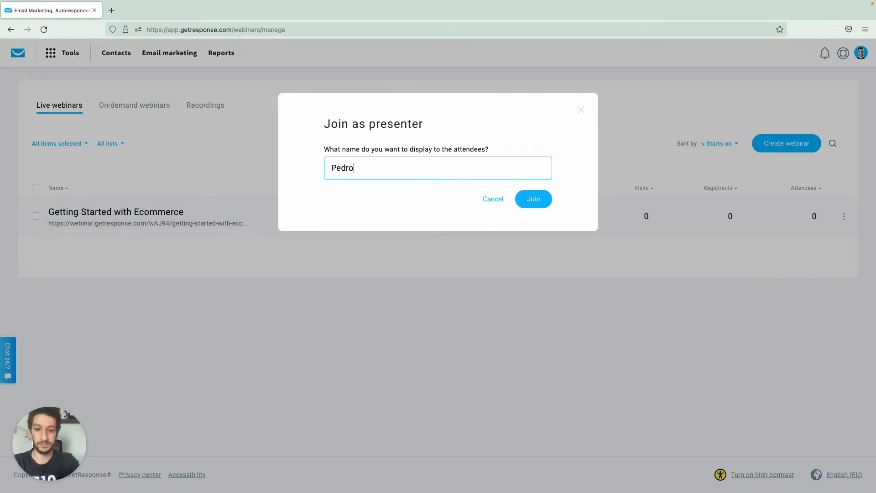
left_click(540, 205)
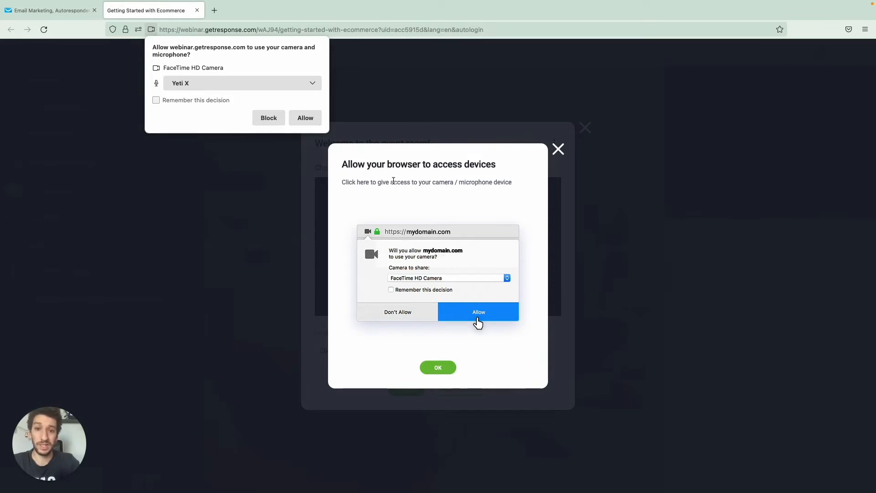
Allow camera and microphone access and enter the event room in preparation mode, testing the presenter's video on and off.
left_click(305, 118)
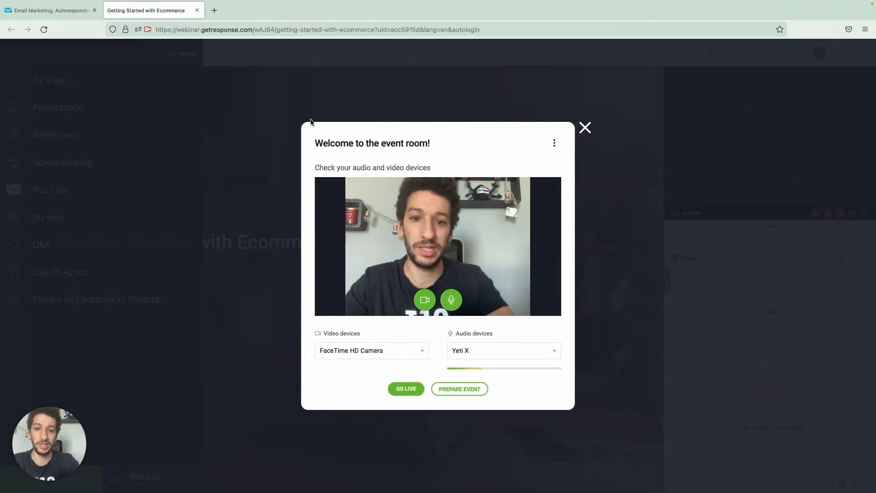
left_click(450, 388)
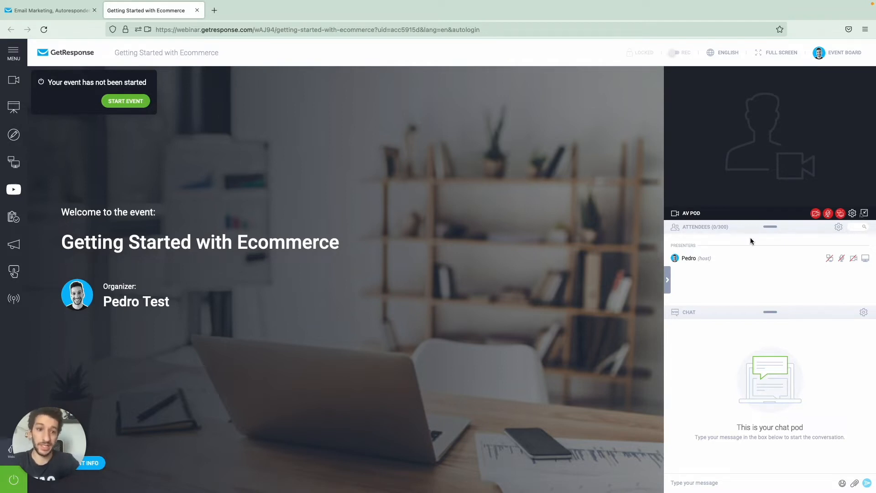
left_click(817, 214)
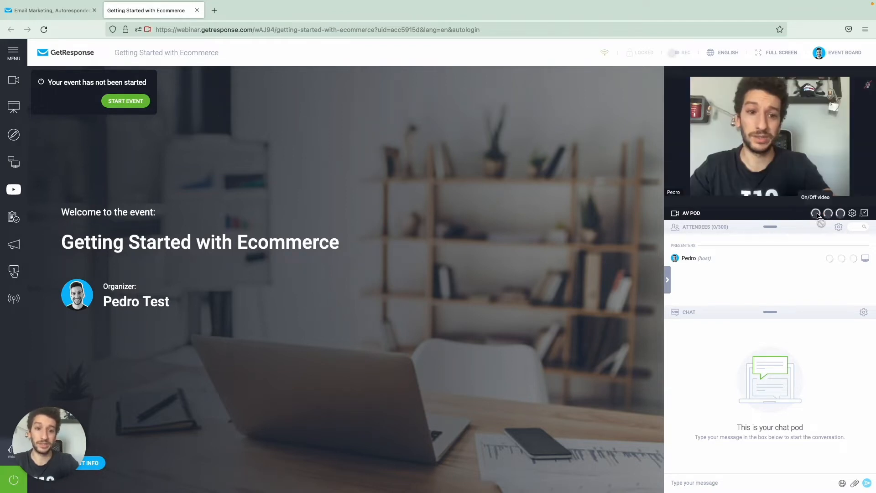
left_click(817, 214)
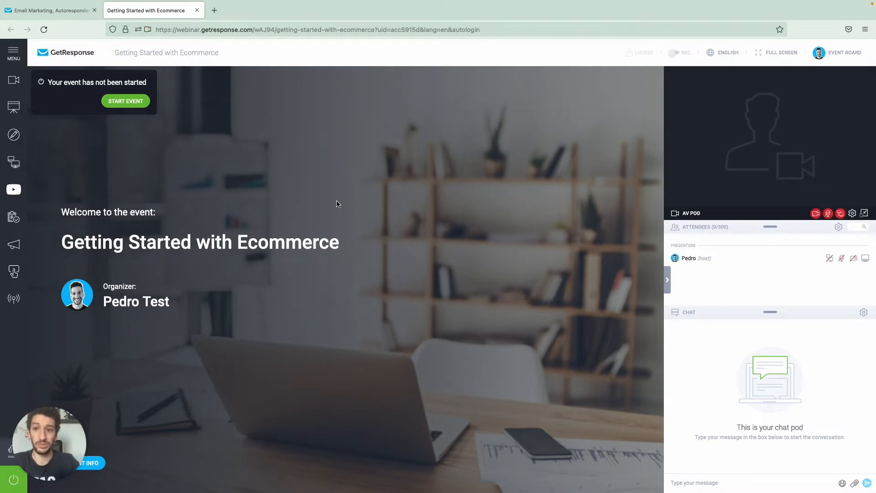
Try the event room's interface in Brazilian Portuguese and Polish, and return it to English.
mouse_move(641, 55)
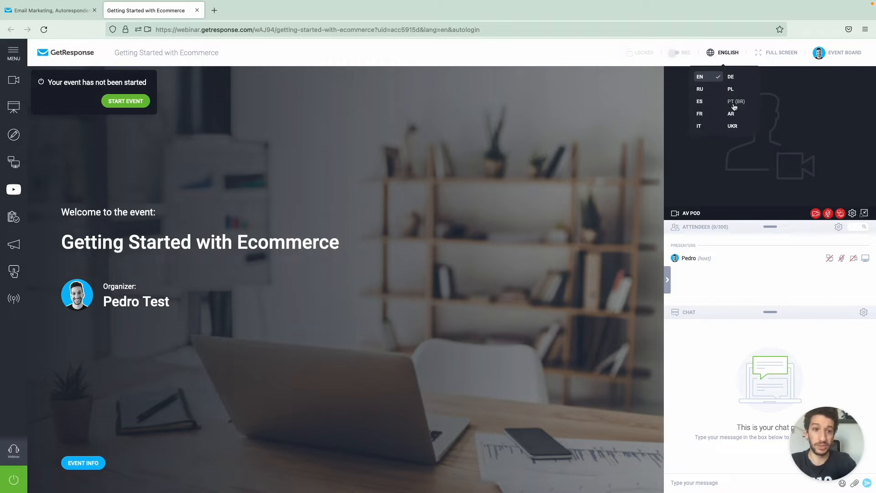
left_click(736, 102)
left_click(718, 55)
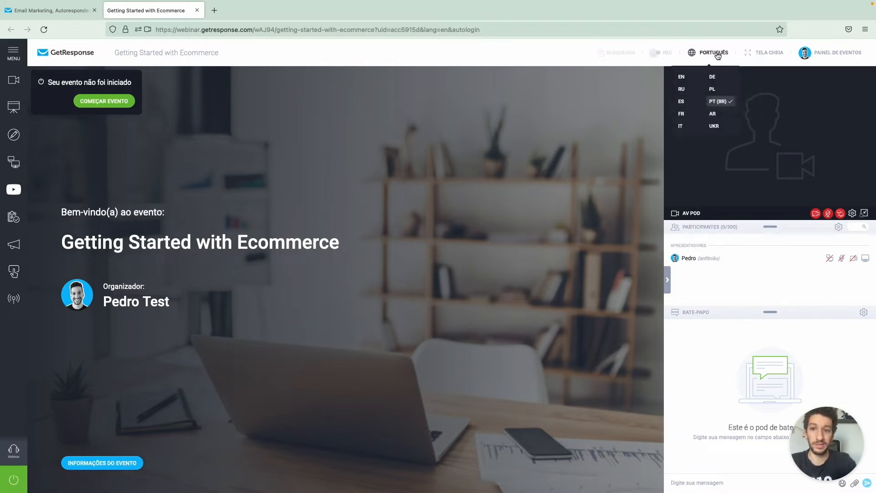
left_click(709, 92)
left_click(714, 57)
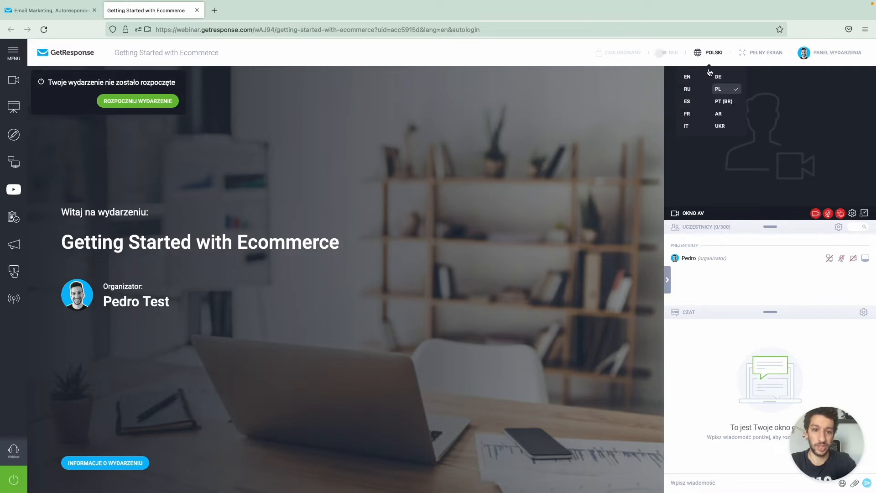
left_click(692, 77)
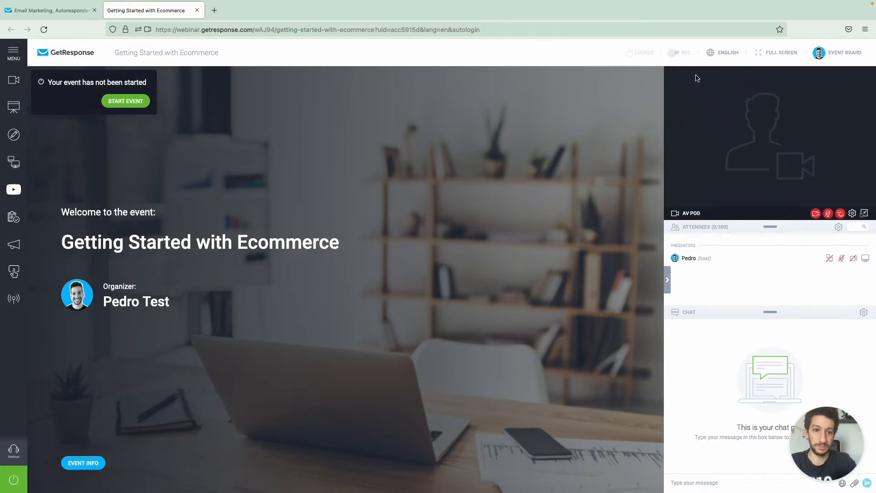
View the event room in full screen, leave that mode, and look through the event board before closing it.
left_click(774, 53)
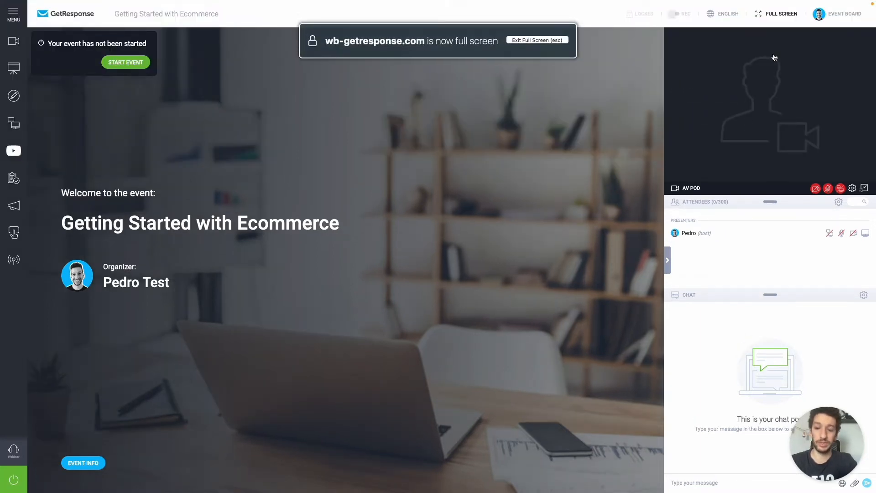
key("Escape")
left_click(839, 53)
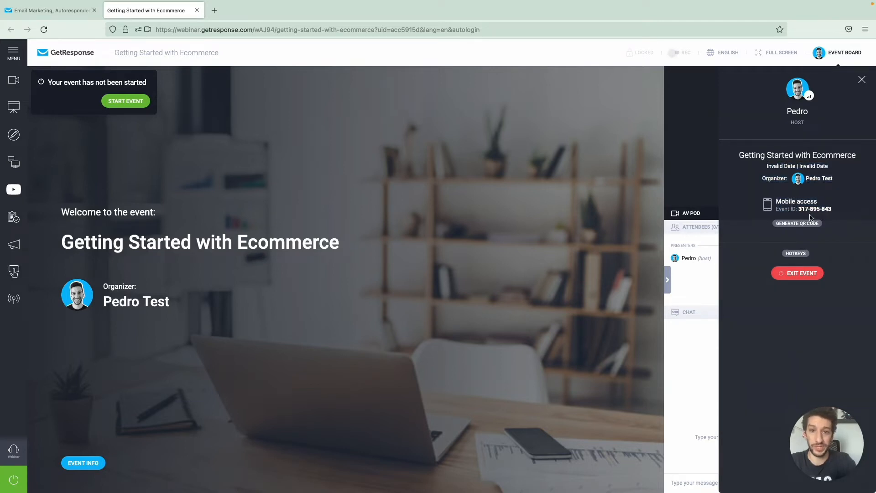
left_click(861, 81)
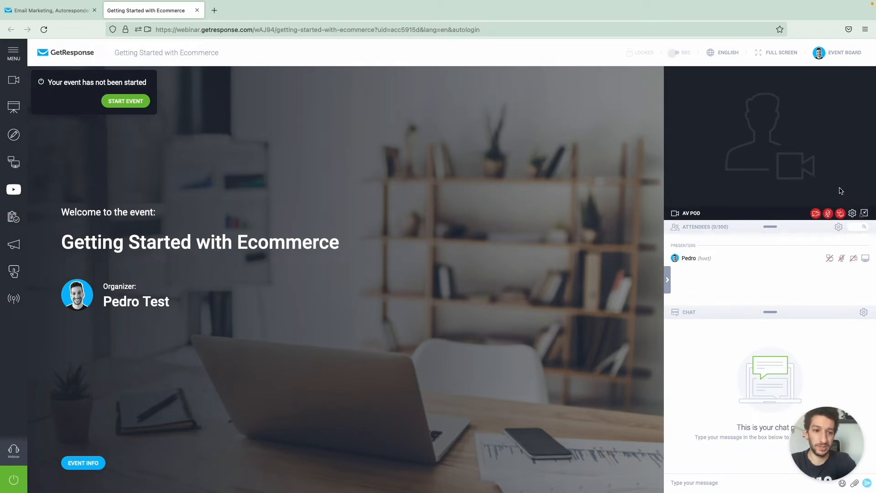
Test the presenter's video on and off, compare both AV grid layouts in the AV settings, and select Speaker's view.
left_click(816, 213)
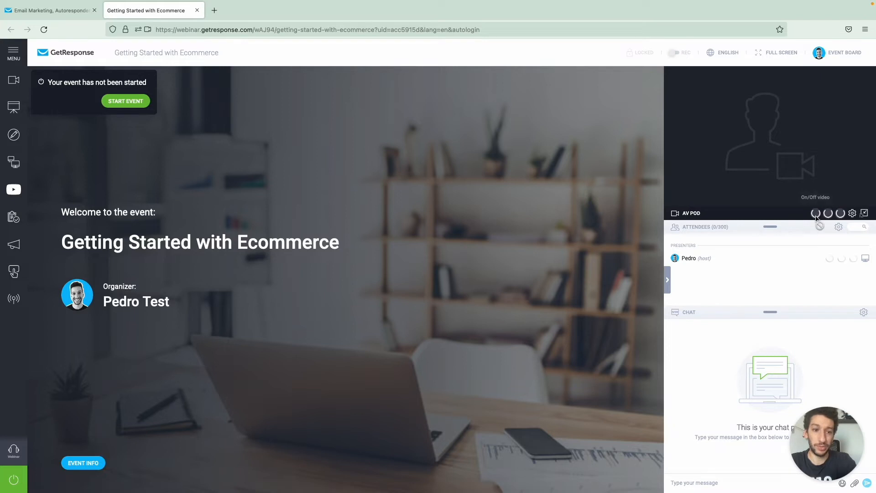
left_click(816, 213)
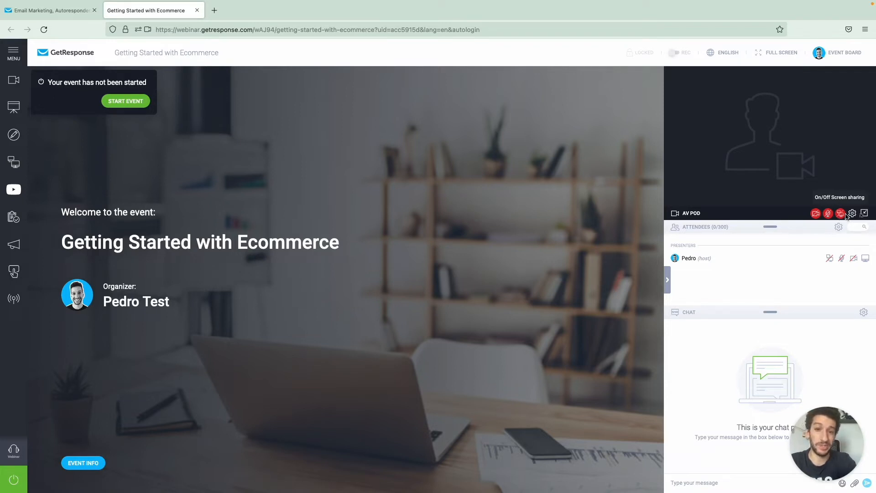
left_click(852, 213)
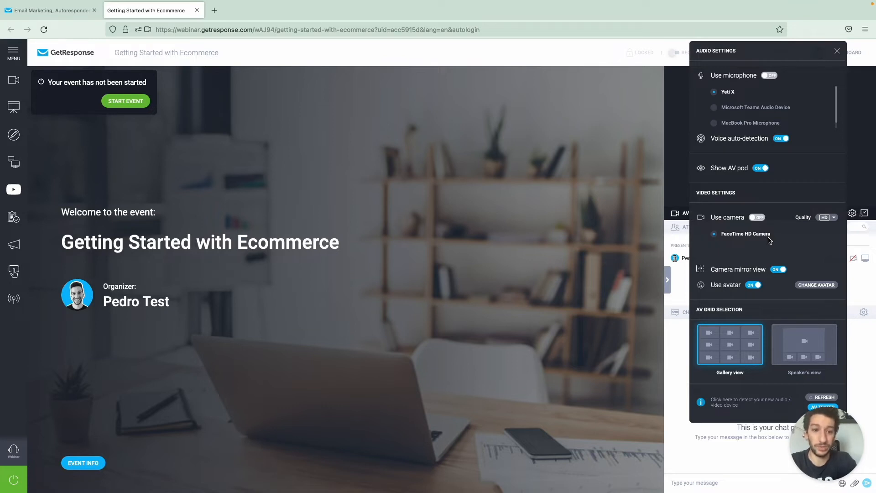
left_click(784, 340)
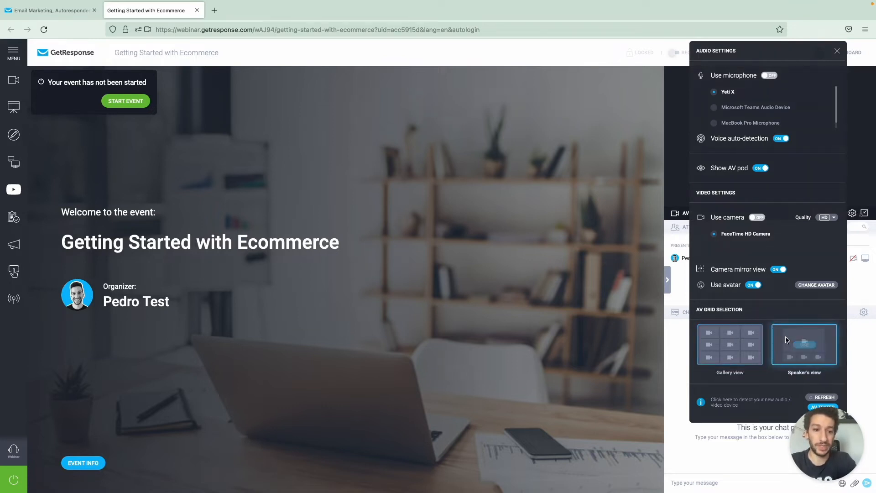
left_click(742, 343)
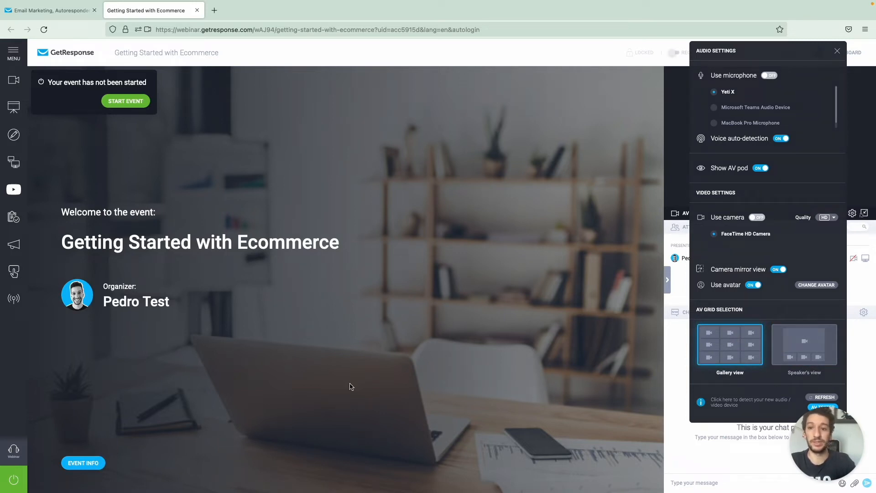
left_click(804, 343)
left_click(730, 345)
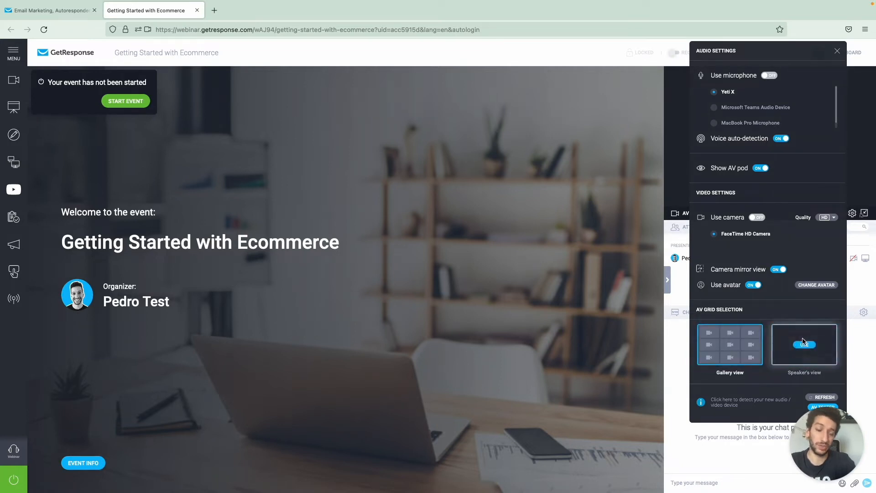
left_click(804, 343)
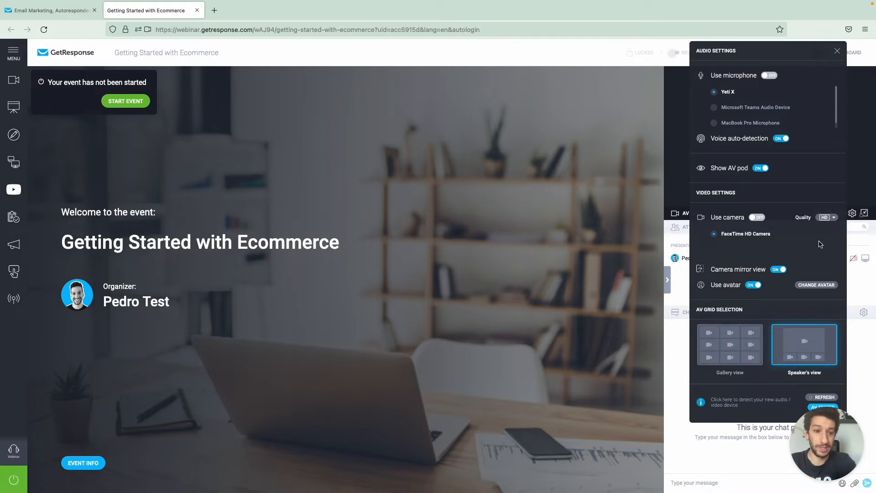
Apply the chef avatar to the presenter, and restore the presenter's own photo as the avatar.
left_click(813, 285)
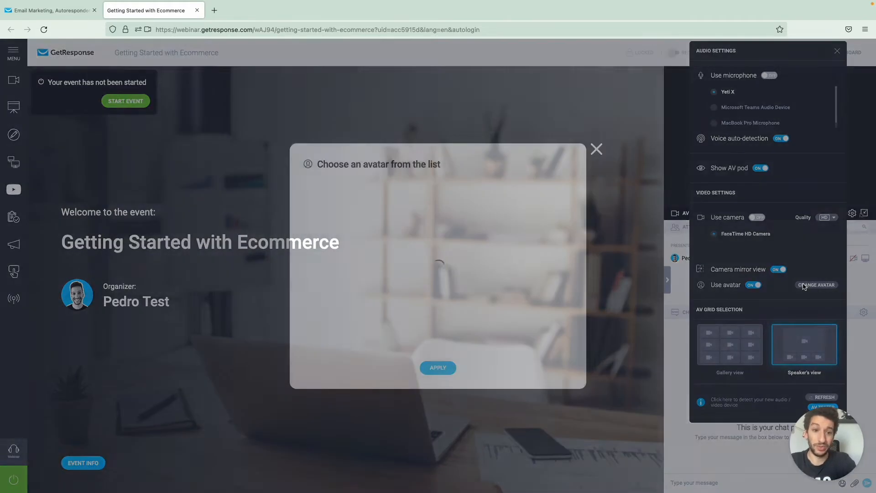
left_click(483, 226)
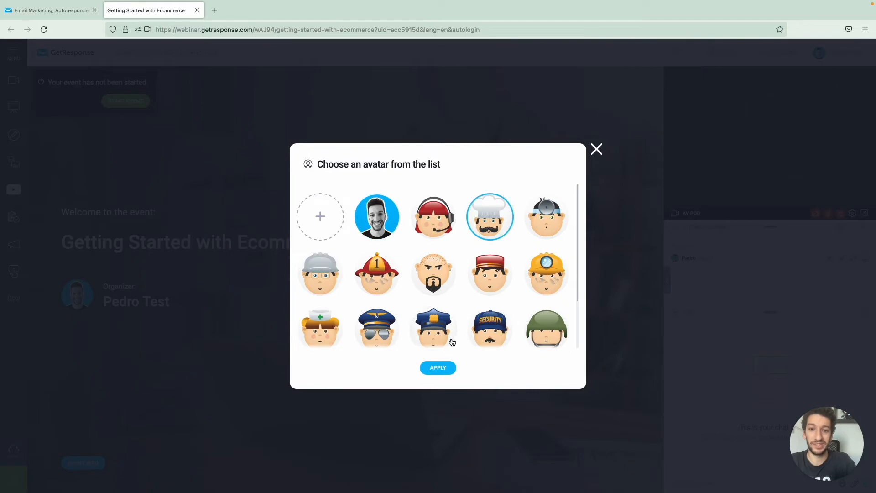
left_click(446, 369)
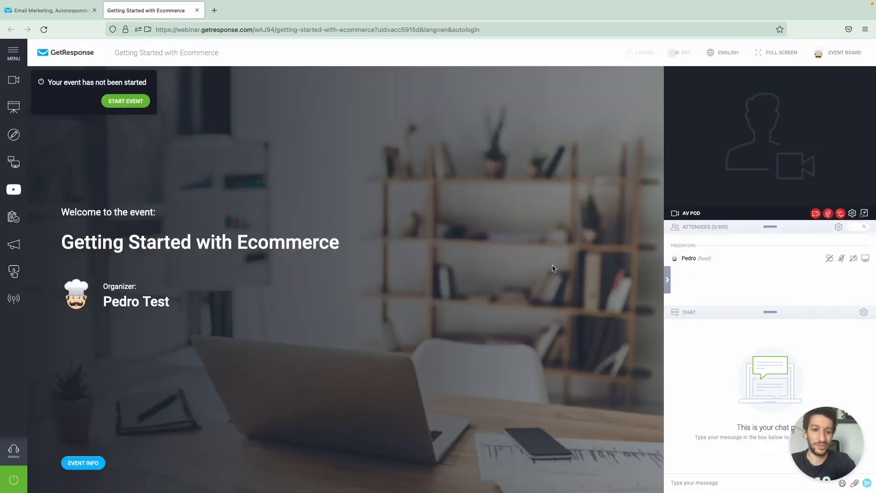
left_click(852, 213)
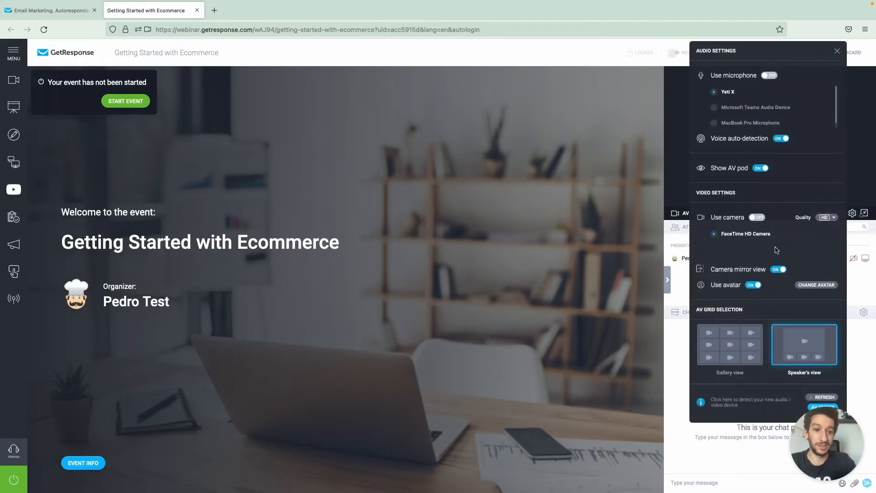
left_click(810, 286)
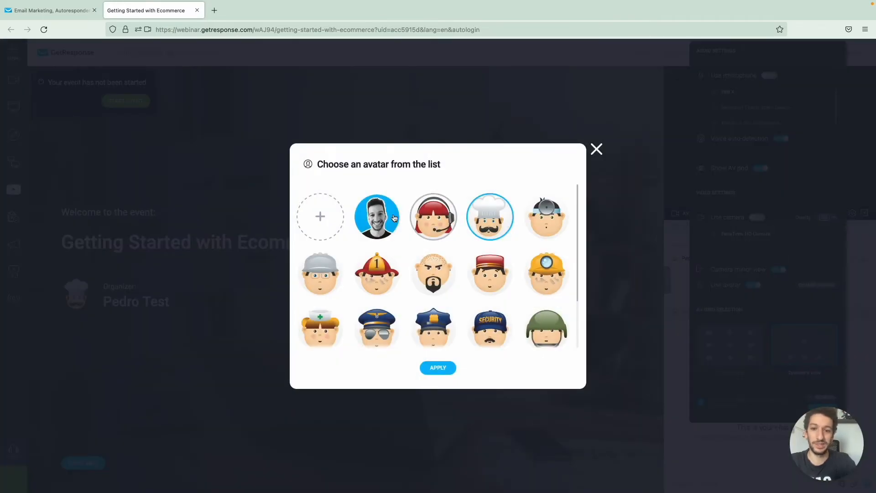
left_click(377, 217)
left_click(437, 367)
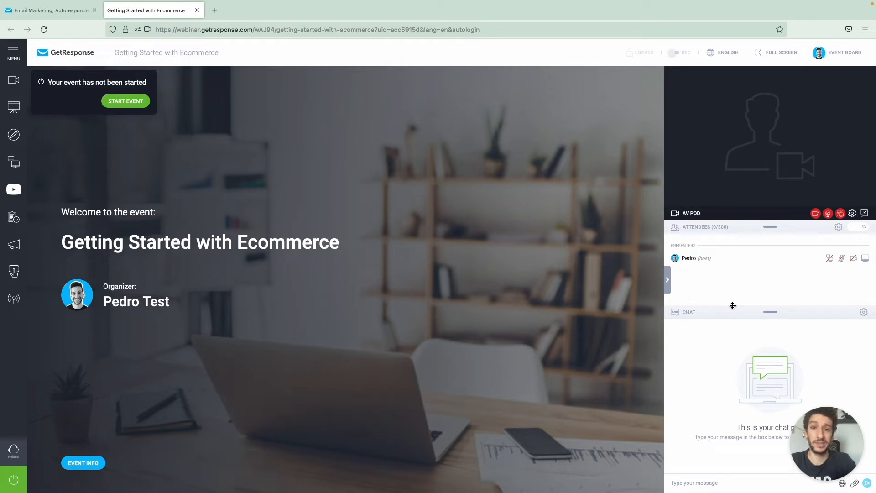
Open the chat options, disable the chat for attendees and enable it again.
left_click(863, 313)
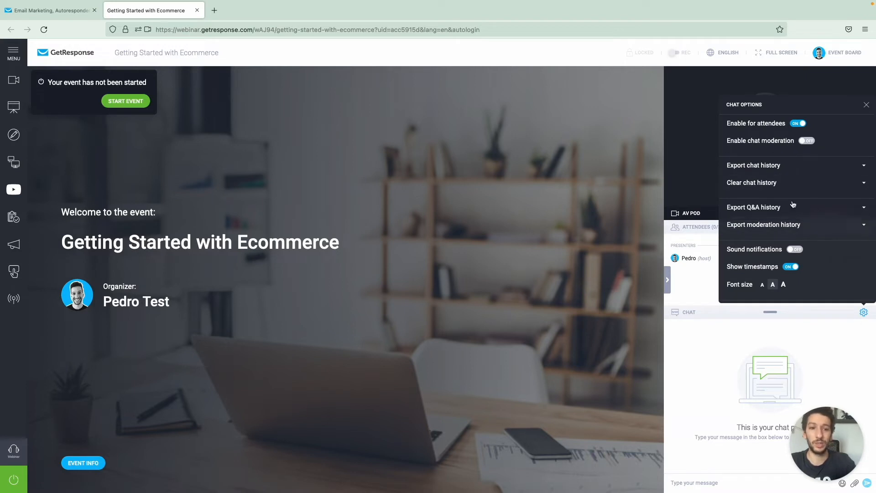
left_click(802, 126)
left_click(800, 127)
left_click(800, 128)
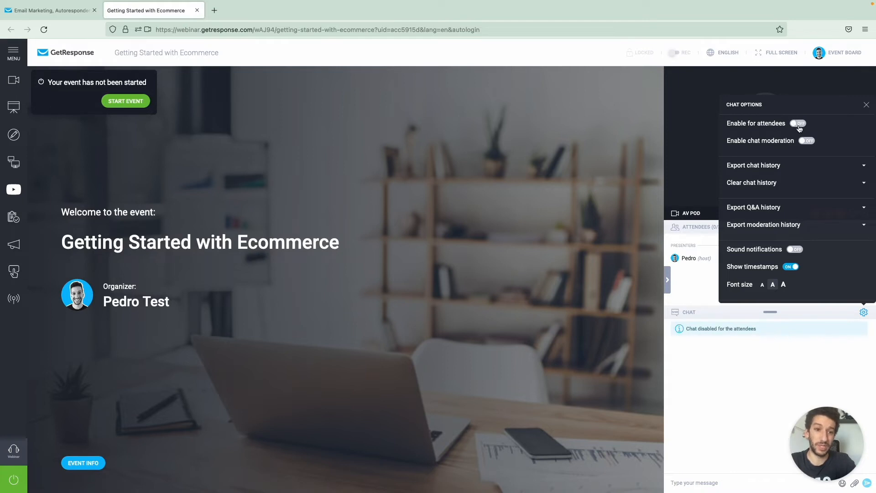
left_click(800, 128)
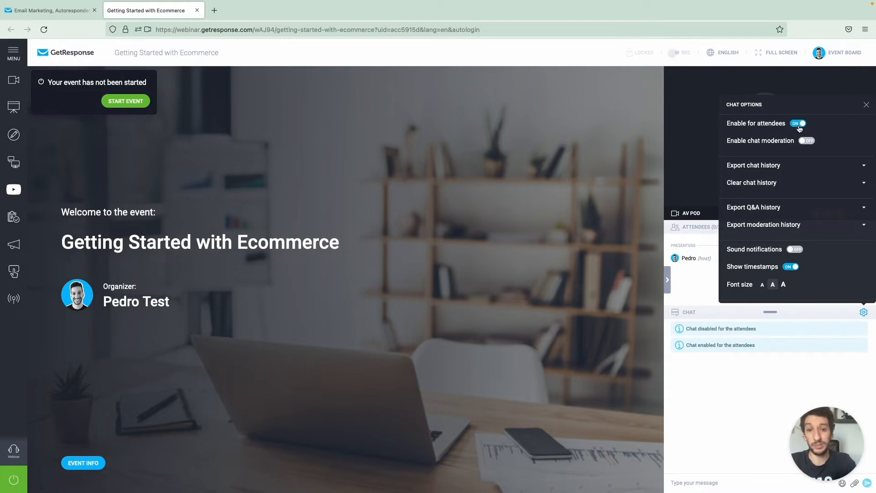
Enable chat moderation, and view the moderated chat before returning to the public chat.
left_click(805, 142)
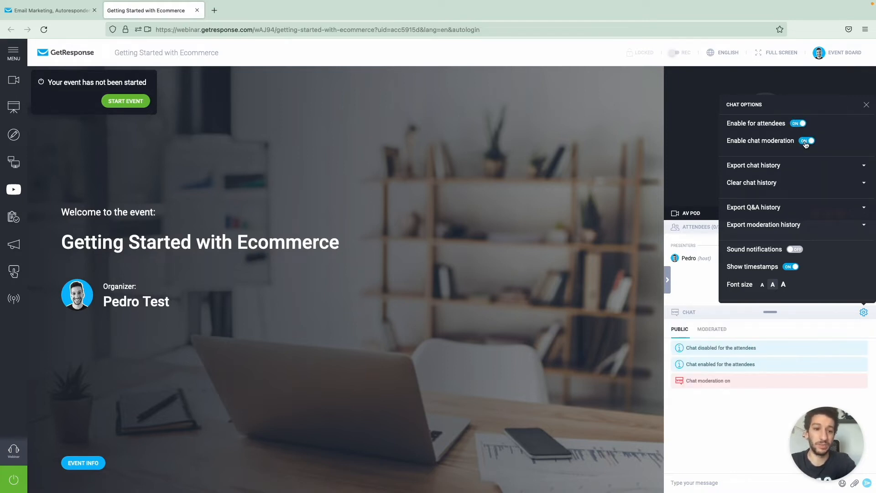
left_click(705, 408)
left_click(717, 330)
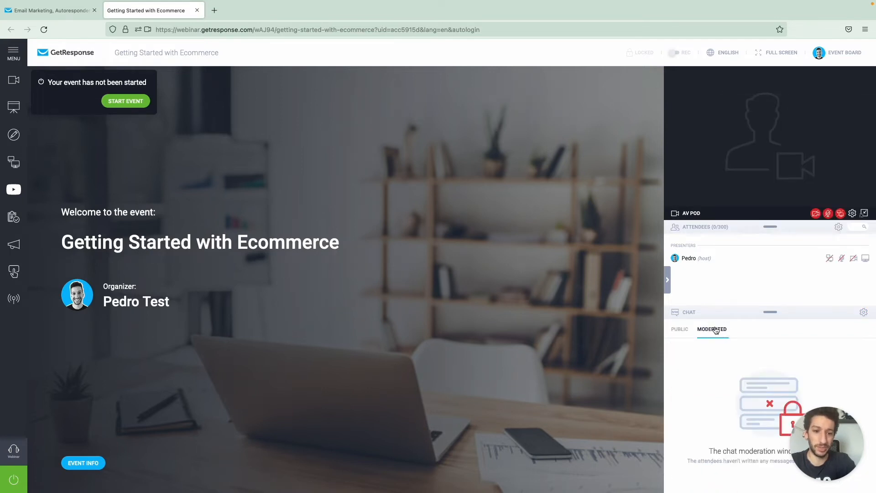
left_click(681, 331)
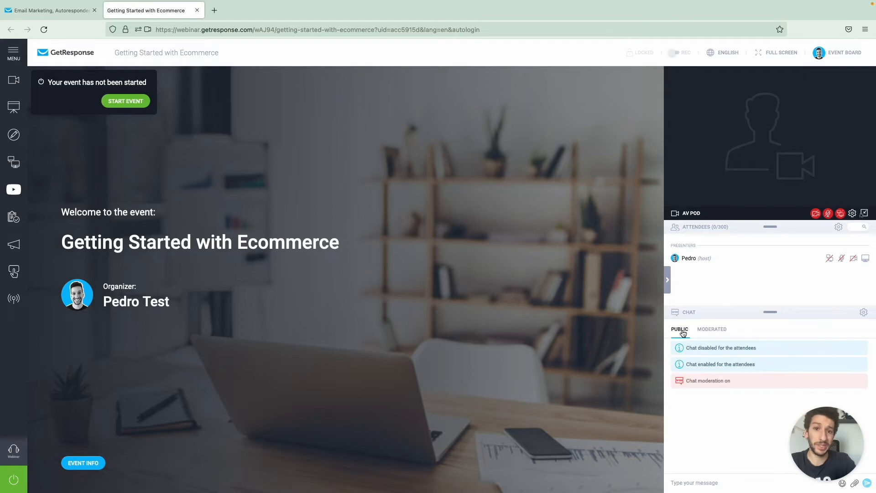
Disable chat moderation and close the chat options.
left_click(862, 312)
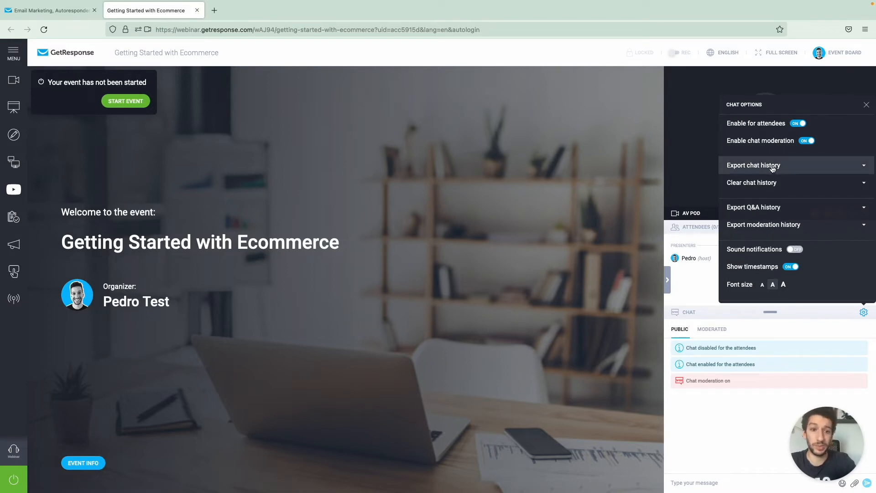
left_click(806, 141)
left_click(744, 388)
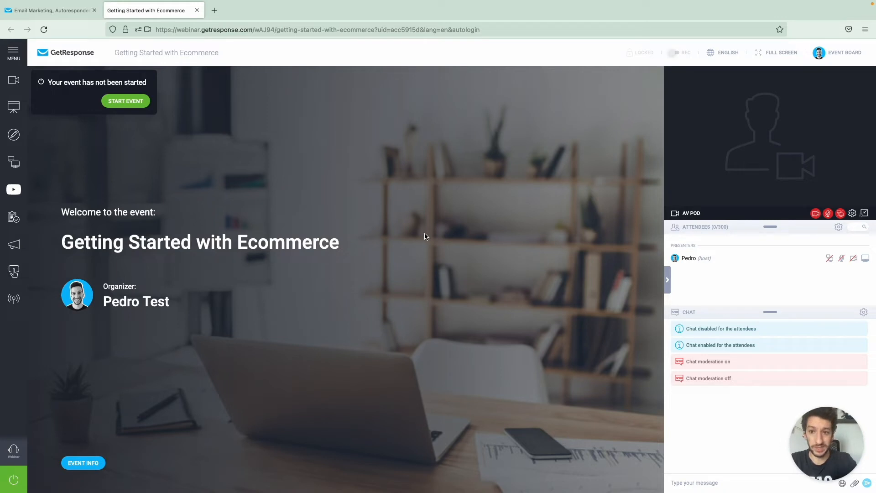
Show AV View on the main stage and alternate between Speaker's view and Gallery view, ending on Gallery view.
left_click(13, 54)
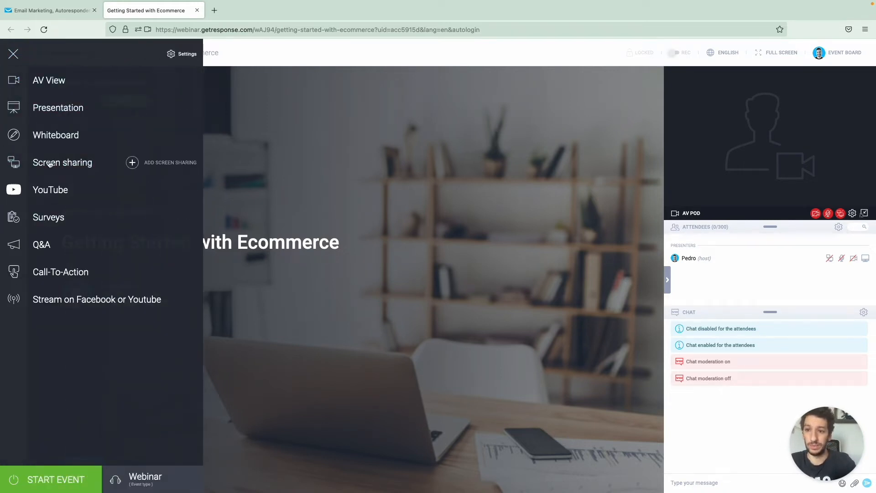
left_click(54, 86)
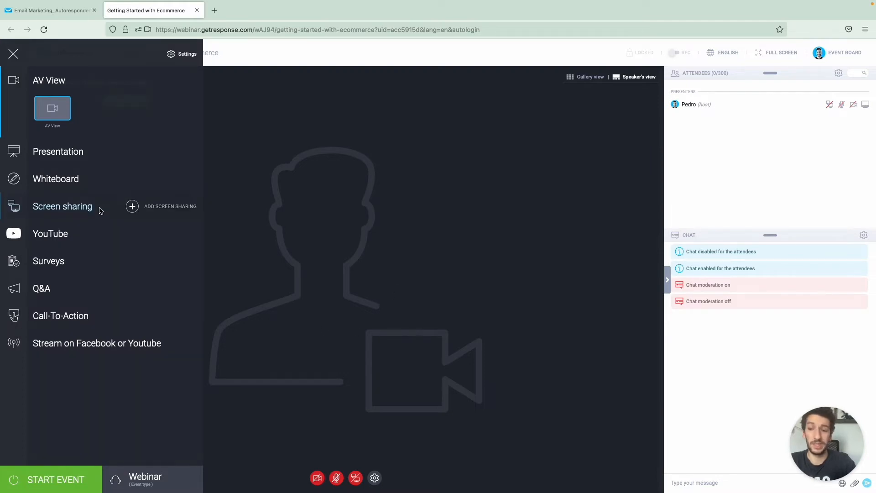
left_click(591, 78)
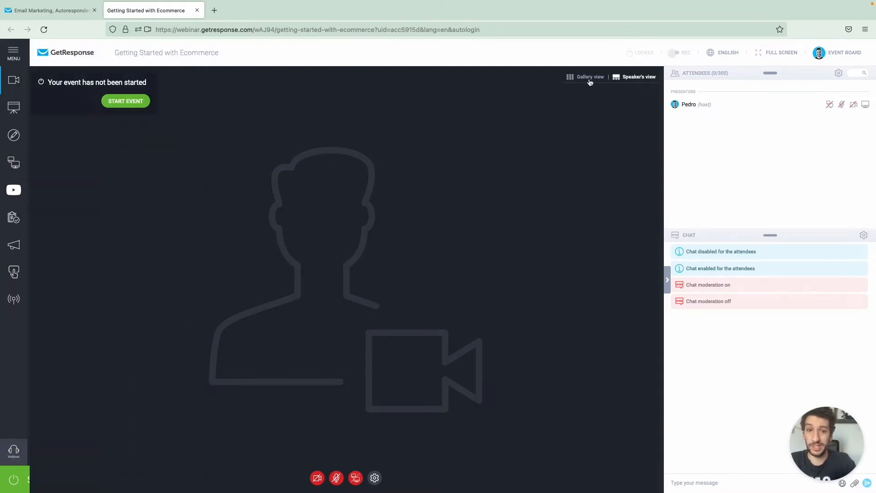
left_click(634, 80)
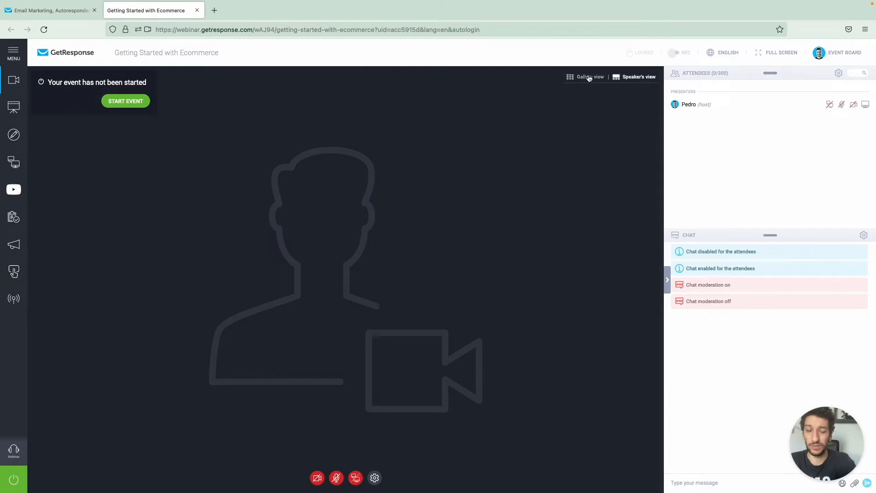
left_click(586, 81)
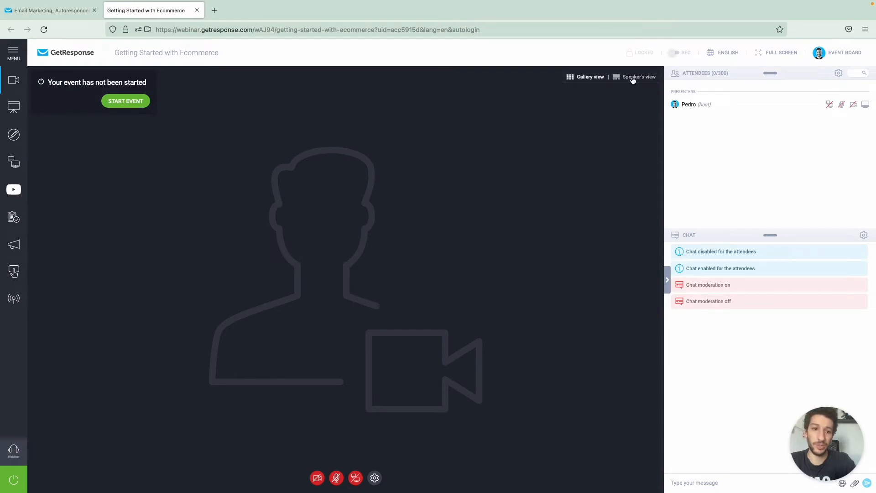
left_click(631, 79)
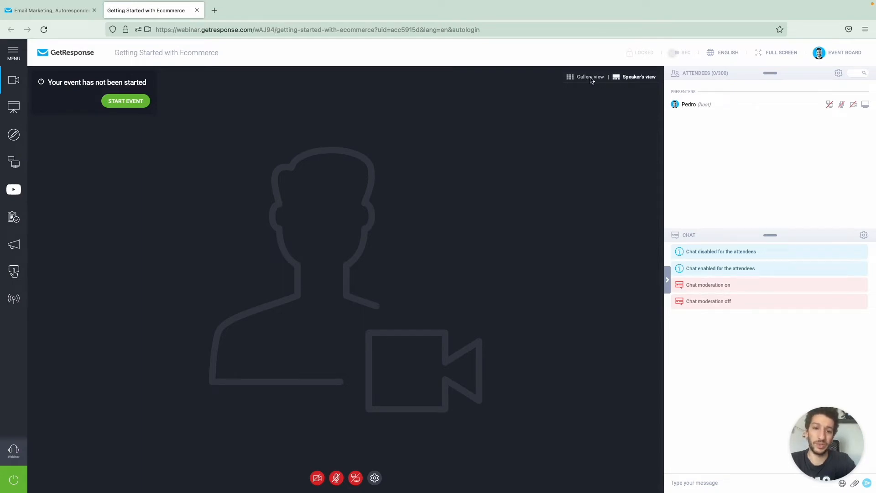
left_click(591, 80)
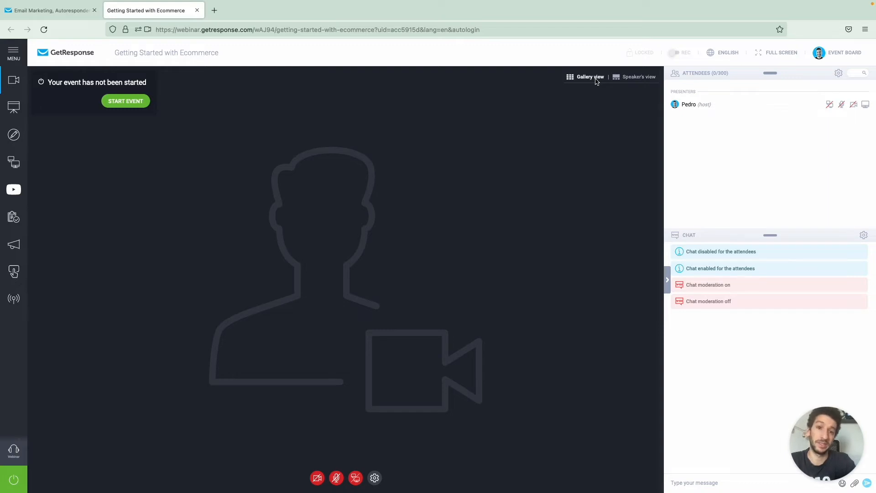
Upload aspekty_dk_i_ndk_a0_220615_171617.pdf to the event's files and open it as the presentation.
left_click(14, 52)
left_click(61, 156)
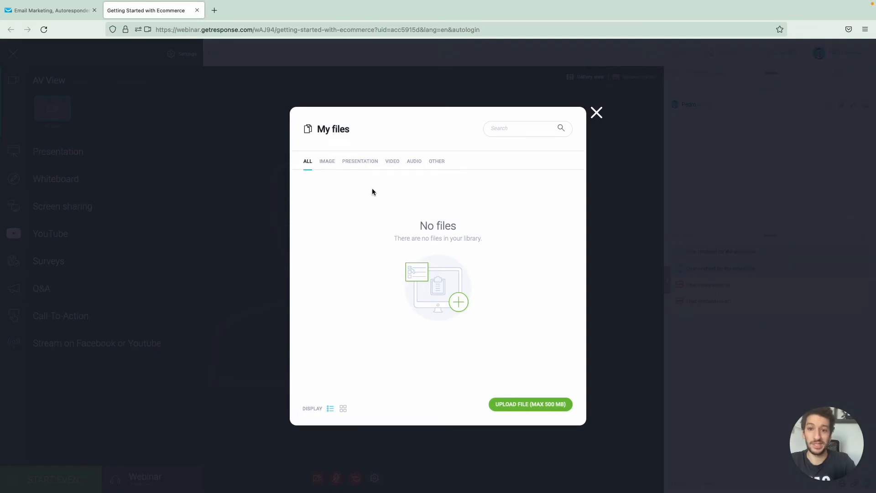
left_click(360, 162)
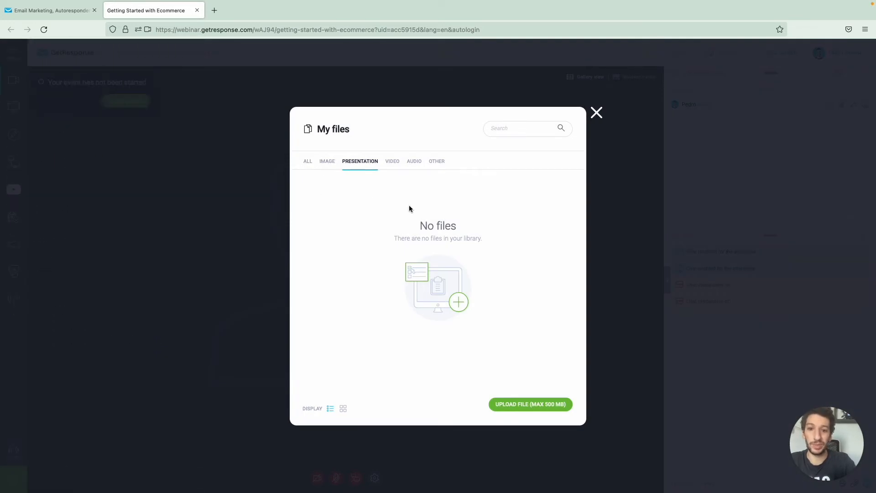
left_click(518, 404)
double_click(395, 152)
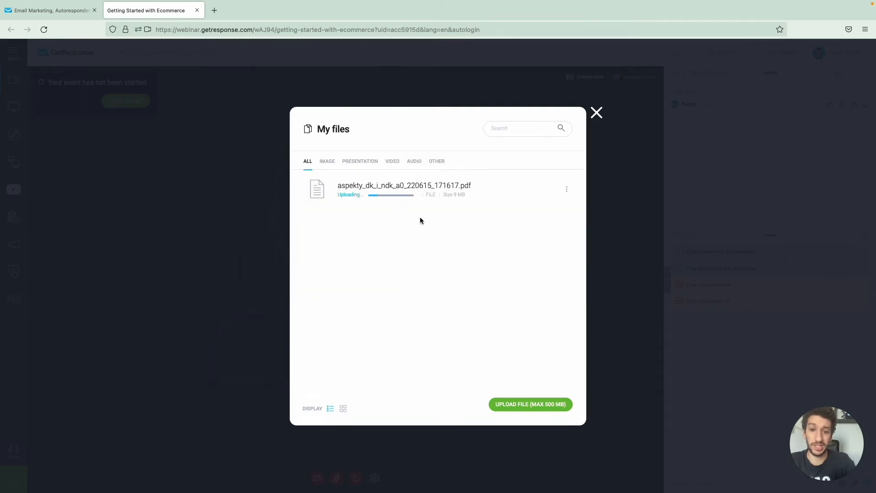
left_click(405, 189)
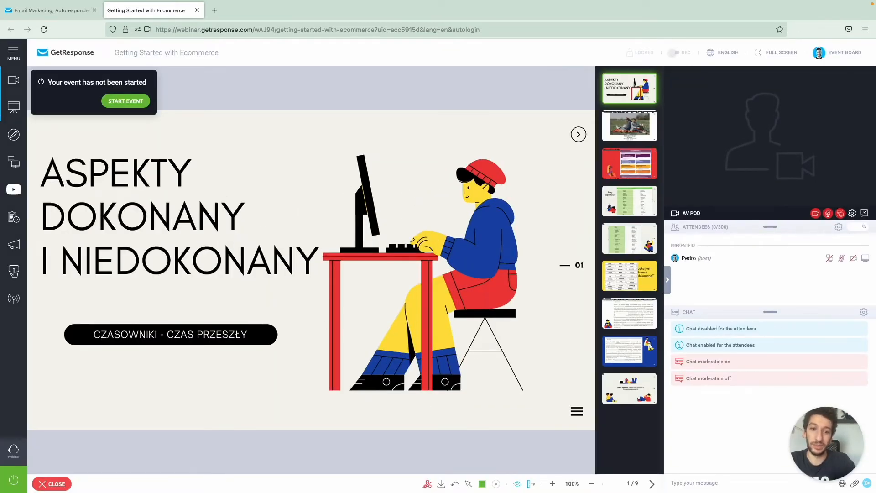
Page one slide forward and back, and circle the seated figure's head on the first slide in green with the Draw tool.
key("Right")
key("Left")
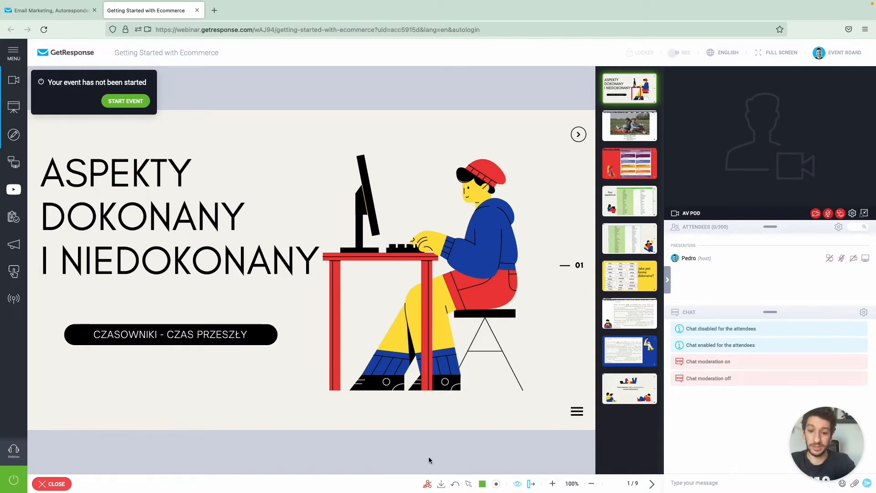
left_click(469, 485)
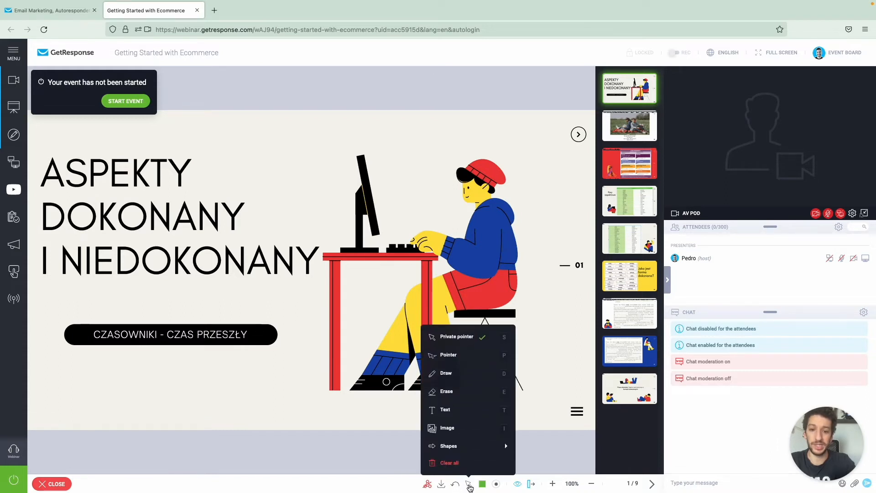
left_click(462, 374)
mouse_move(469, 158)
left_mouse_down()
mouse_move(455, 186)
mouse_move(463, 156)
mouse_move(462, 169)
left_mouse_up()
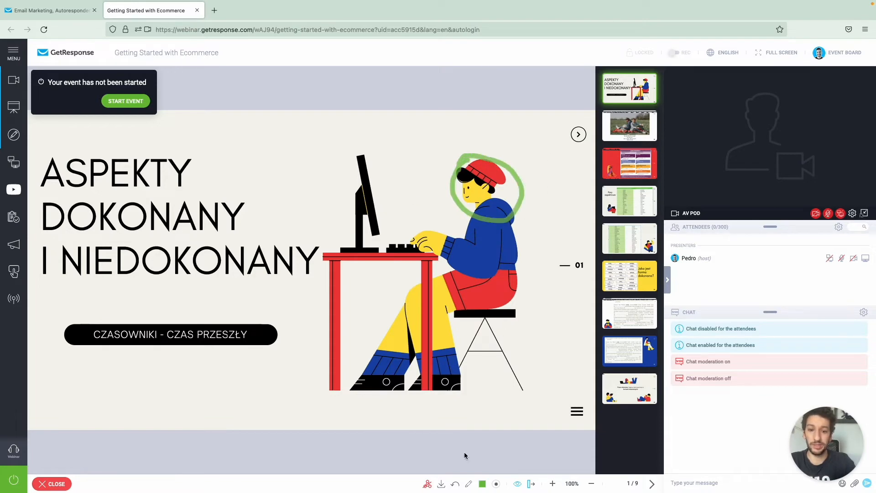
Undo the green circle around the figure's head and switch the annotation tool to Private Pointer.
left_click(455, 484)
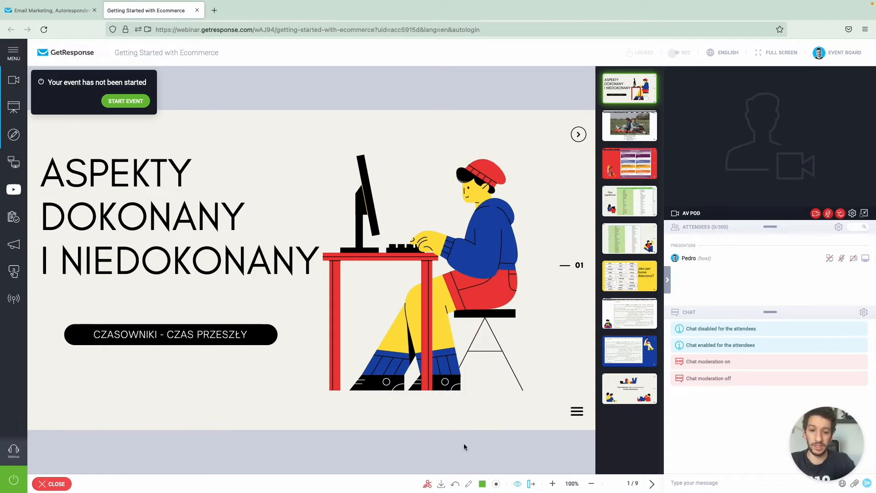
left_click(469, 483)
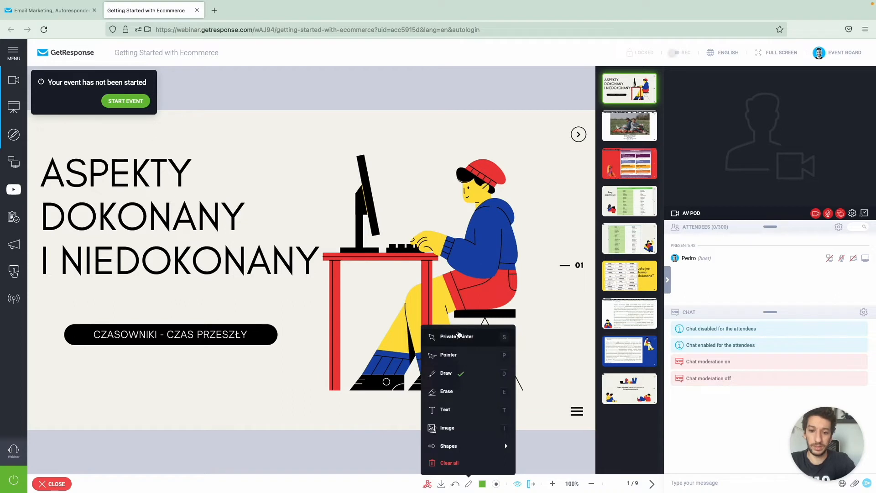
left_click(458, 336)
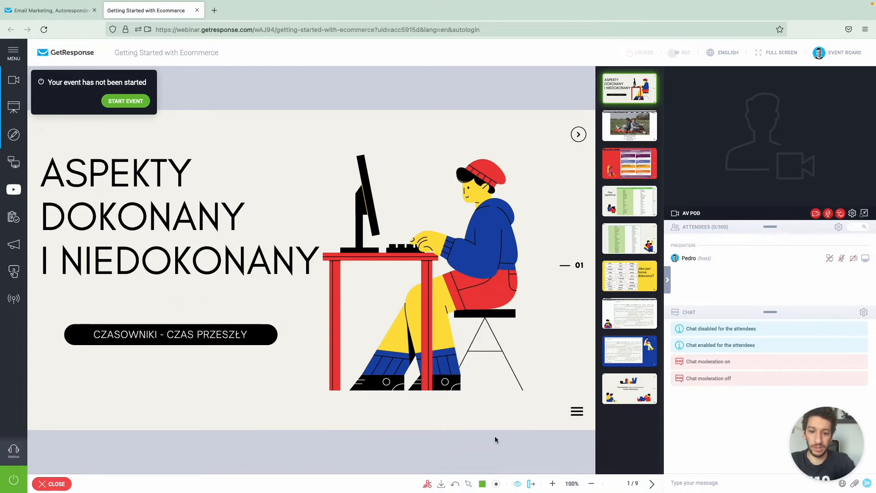
Try the annotation line thickness control, and zoom the slide in to 120% and back to 100%.
left_click(496, 483)
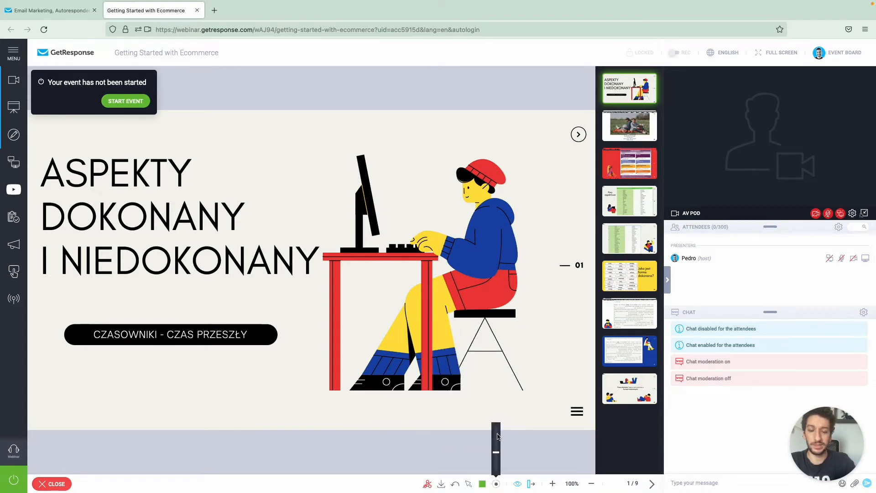
mouse_move(497, 434)
left_mouse_down()
mouse_move(497, 464)
mouse_move(497, 448)
left_mouse_up()
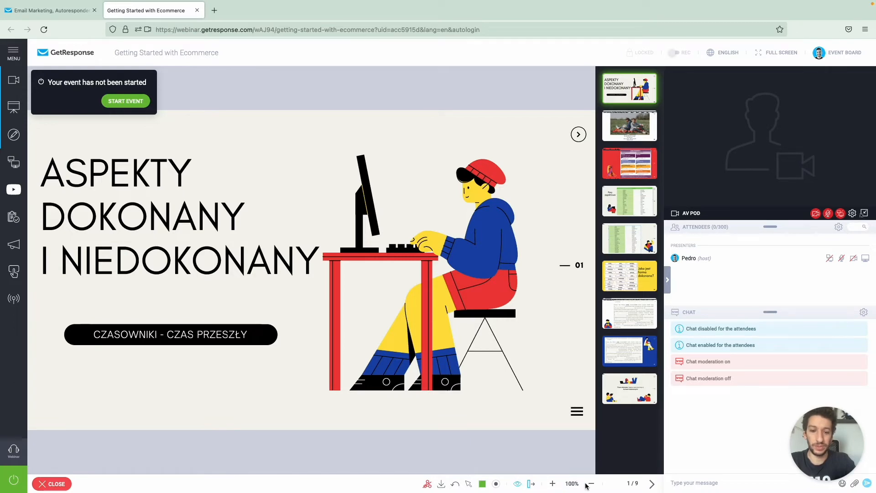
left_click(552, 485)
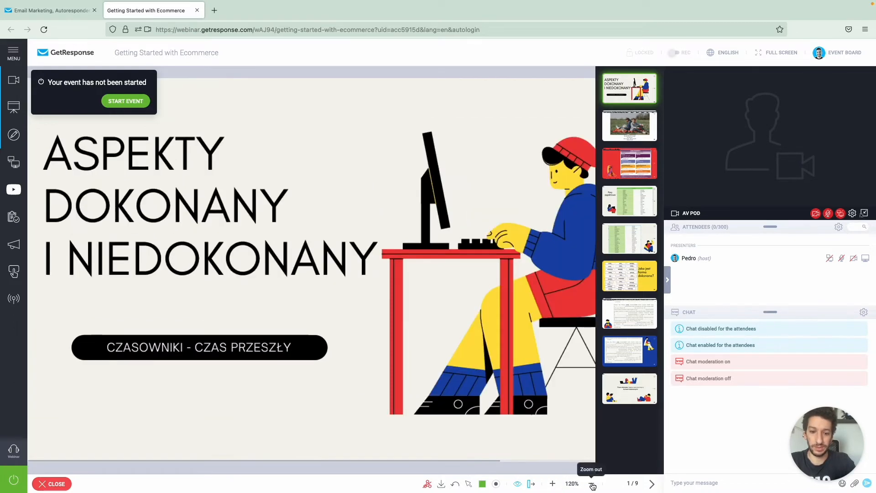
left_click(592, 485)
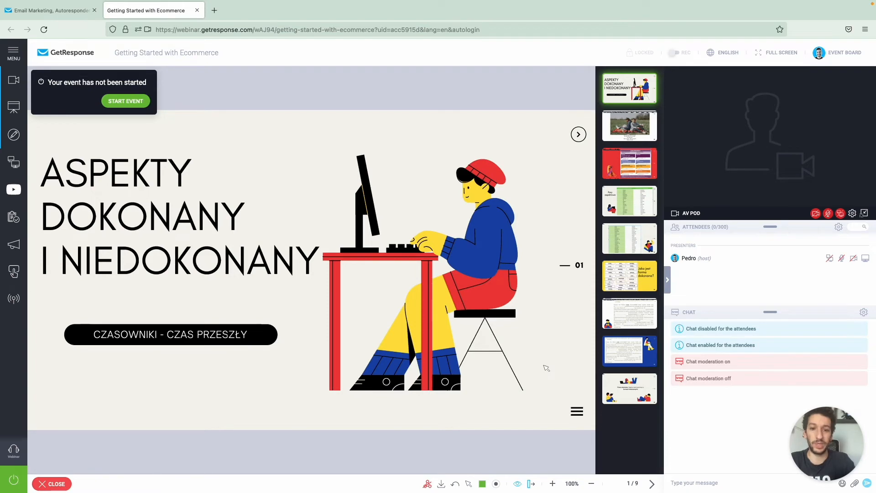
Page forward through the first few slides, return to the first slide and close the presentation.
key("Right")
key("Right")
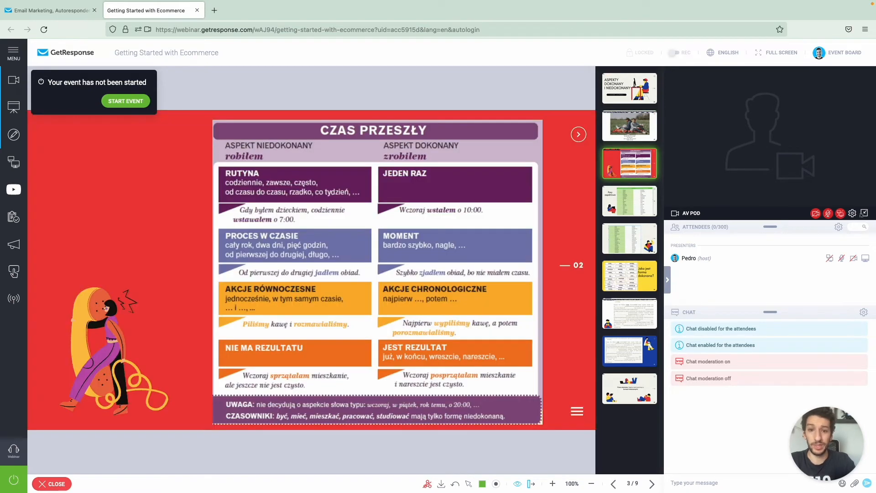
key("Right")
key("Right")
key("Left")
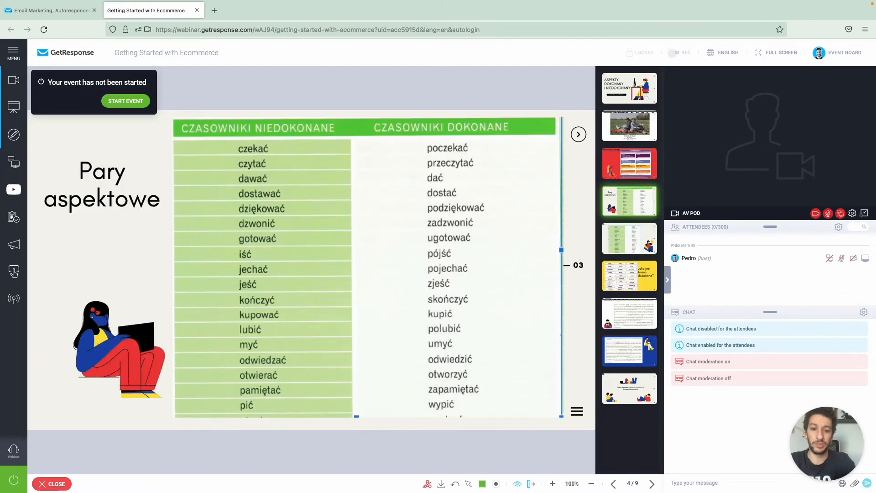
key("Left")
key("Left")
key("Left")
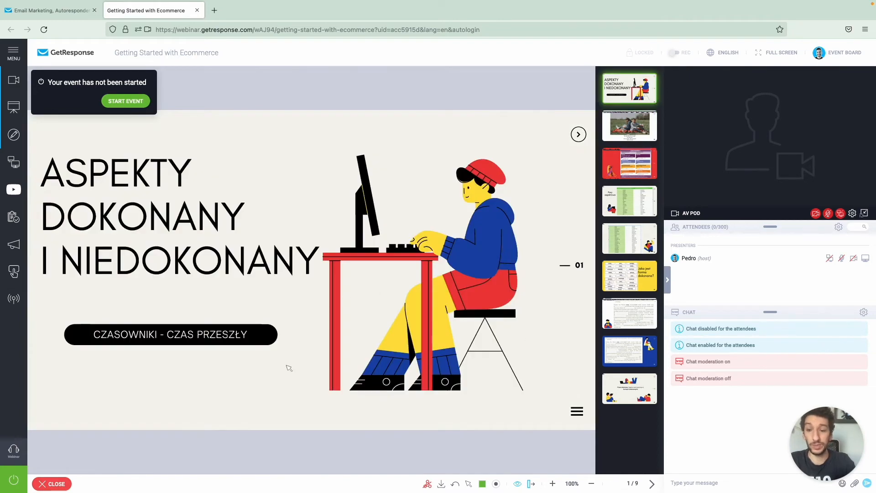
left_click(55, 484)
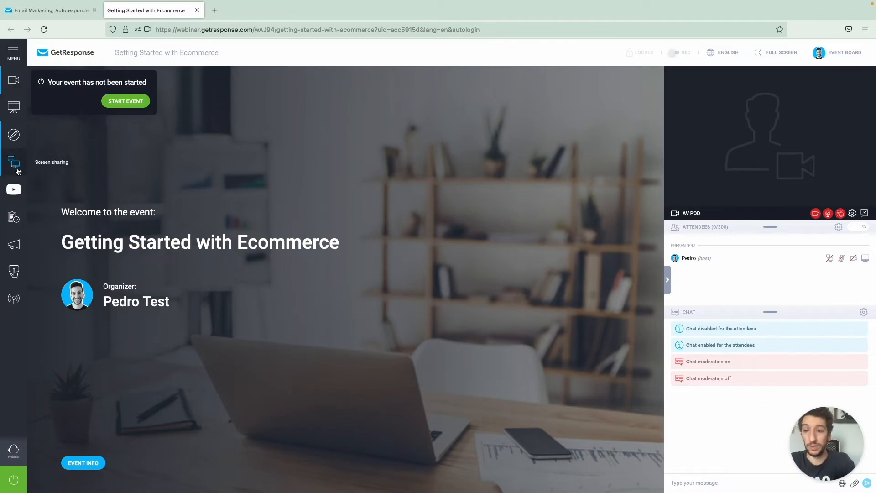
Show the whiteboard on the main stage, and look at the screen sharing and YouTube video dialogs, dismissing both.
left_click(20, 140)
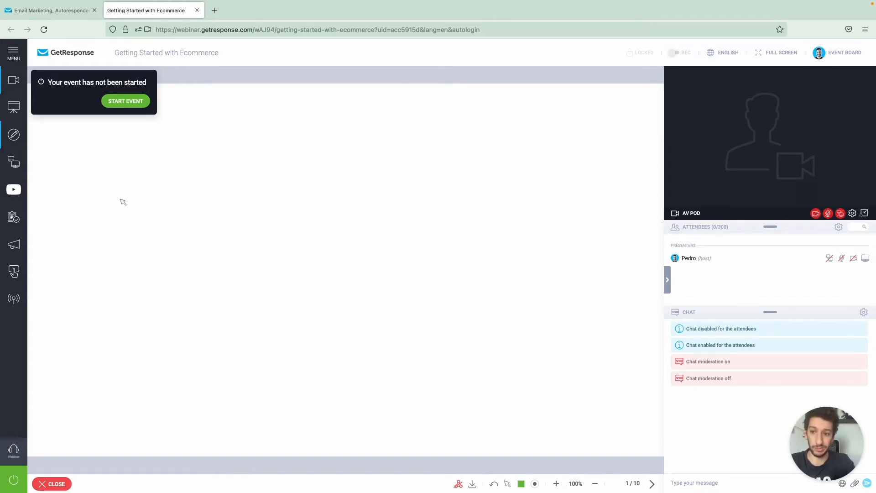
left_click(19, 168)
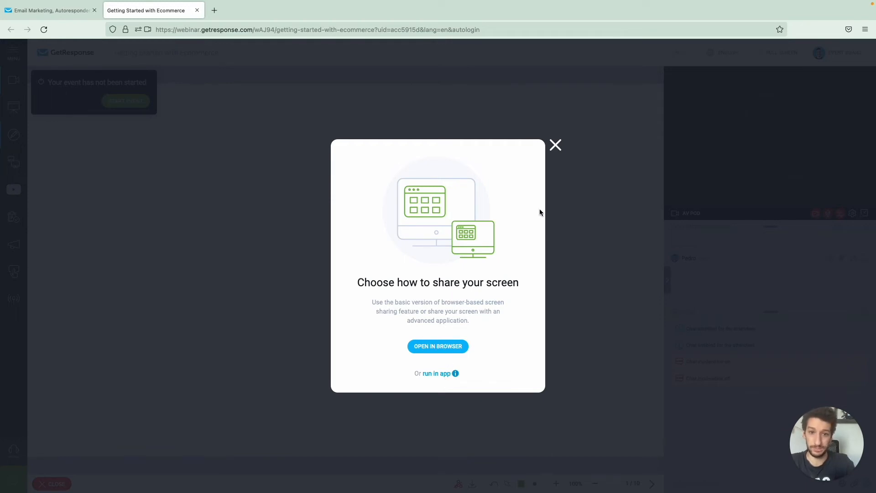
left_click(556, 145)
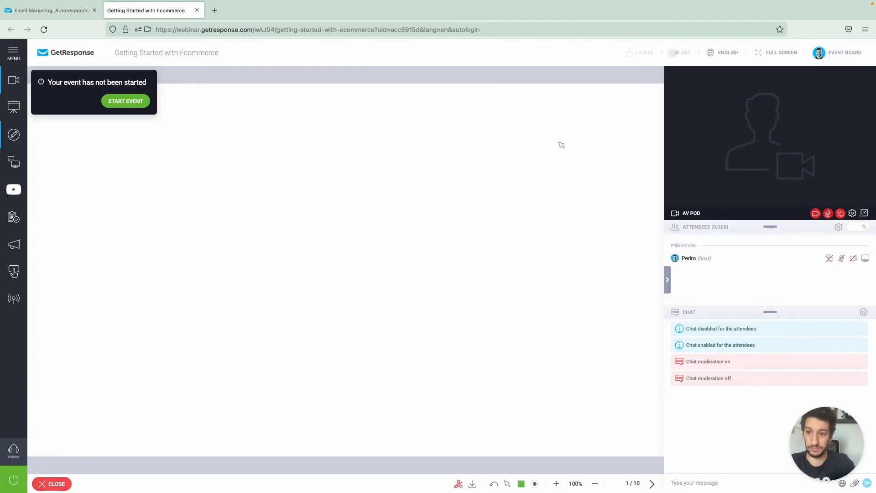
left_click(17, 194)
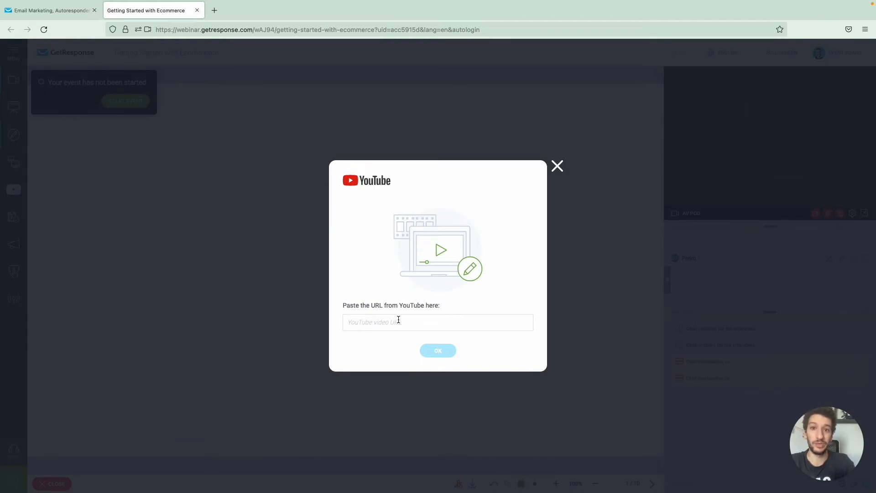
left_click(249, 303)
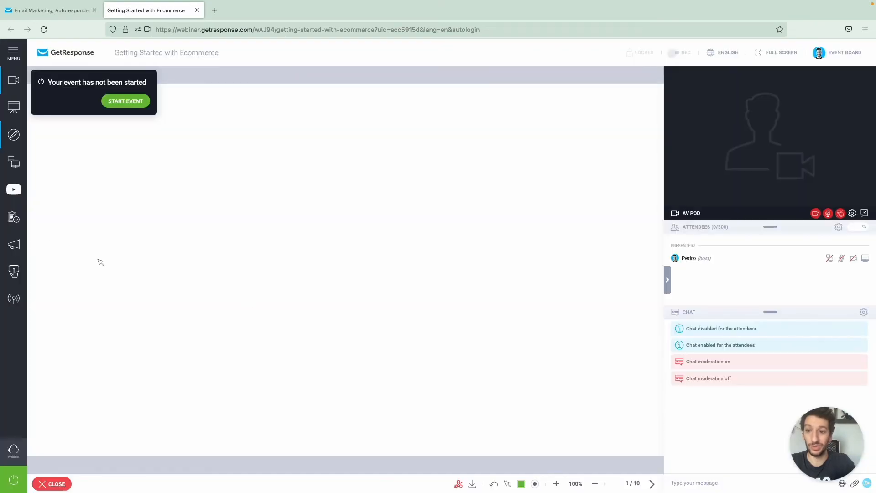
Examine the survey creation form in Polls and tests with the Test type selected, and close it without creating a survey.
left_click(19, 224)
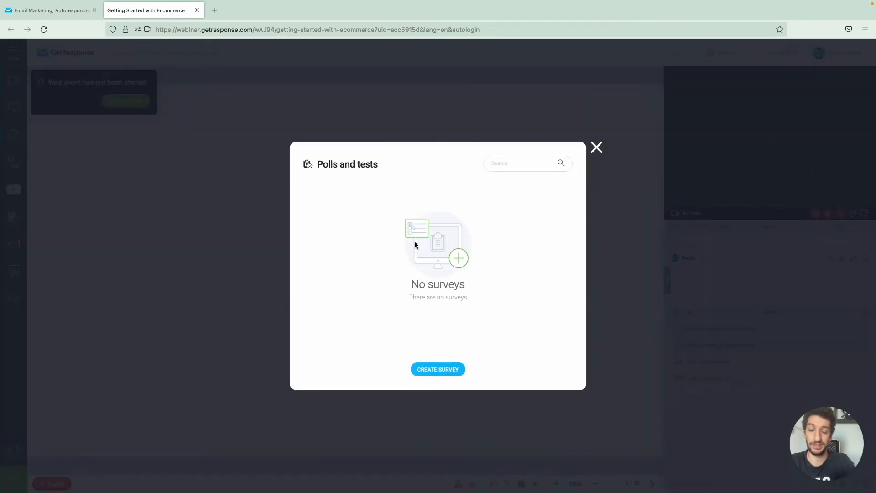
left_click(438, 368)
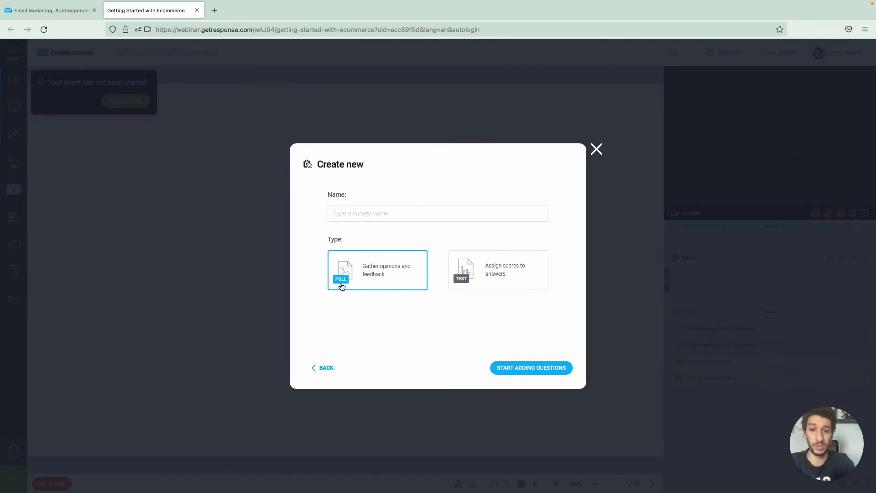
left_click(474, 277)
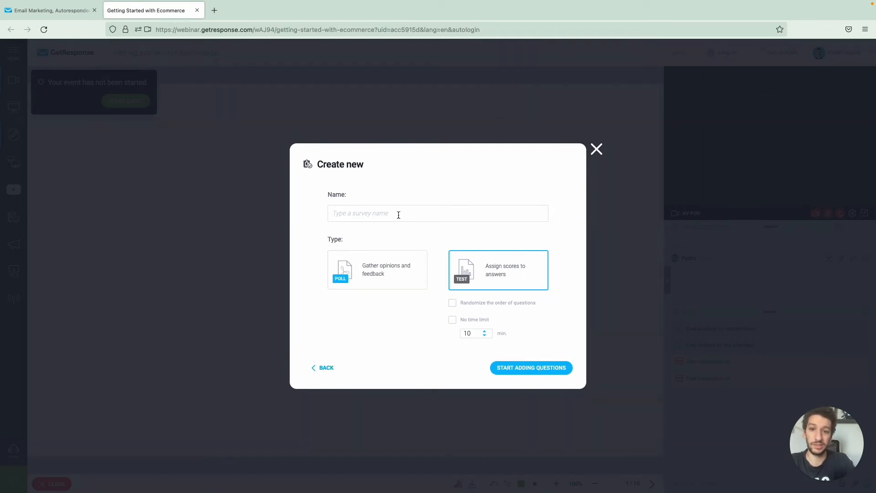
left_click(597, 149)
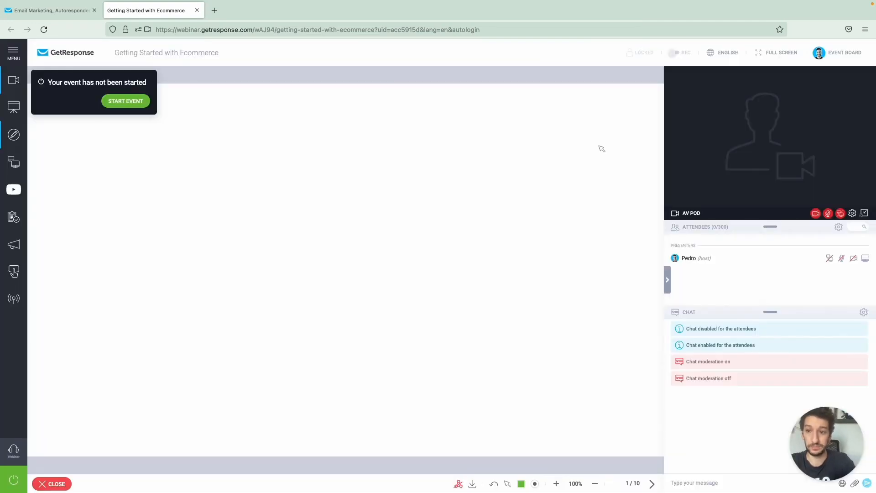
Enable Q&A mode for the event and show the question list, switching between the public chat and Q&A views.
left_click(14, 245)
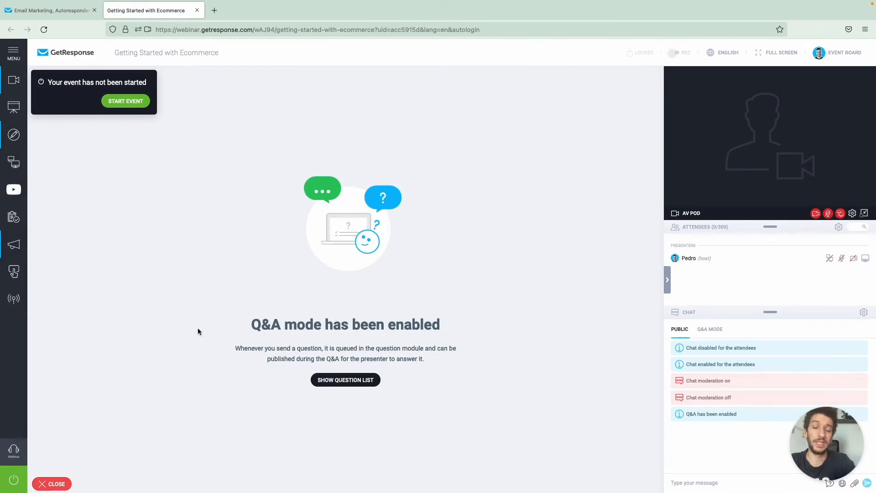
left_click(342, 380)
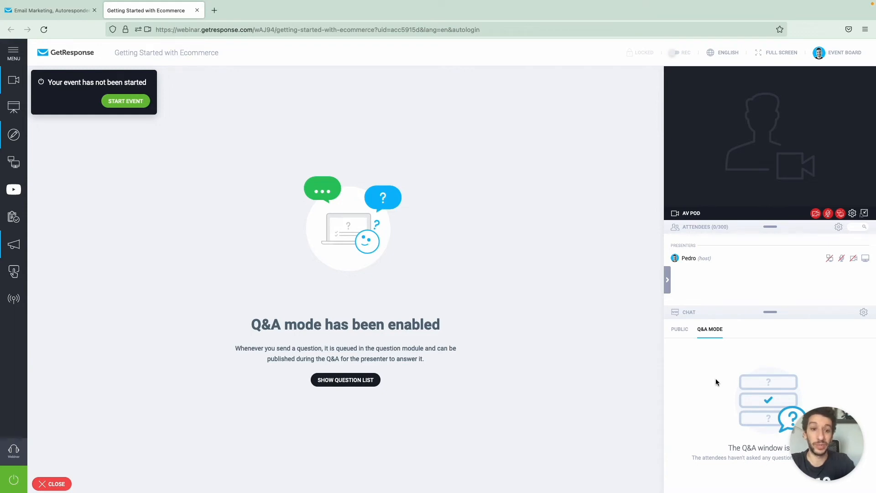
left_click(682, 331)
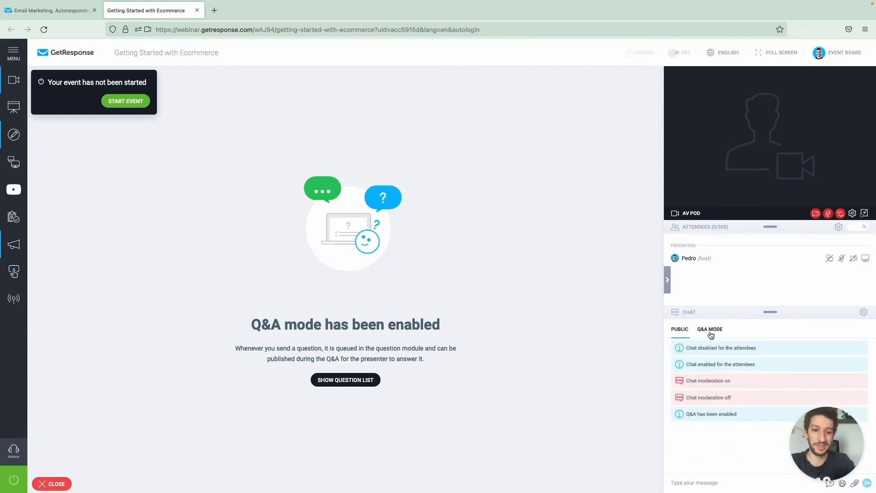
left_click(710, 330)
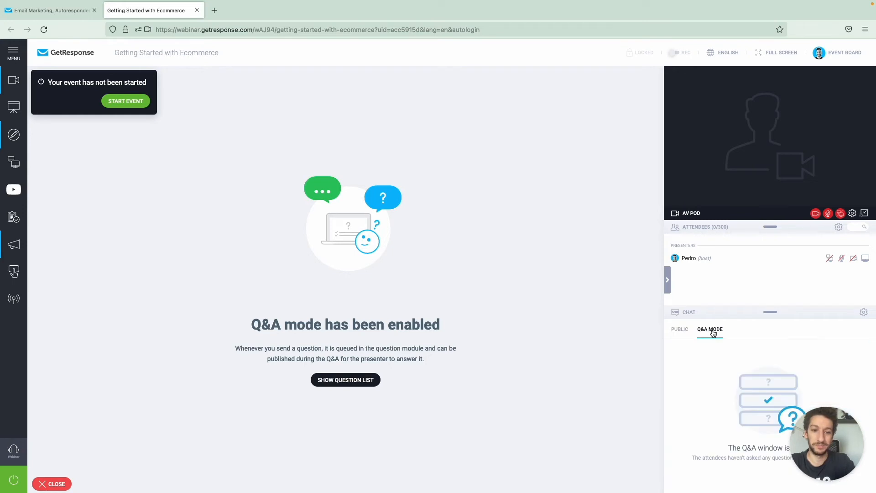
Start a new Call-To-Action and give it the title "Shopping with Ecommerce".
left_click(14, 272)
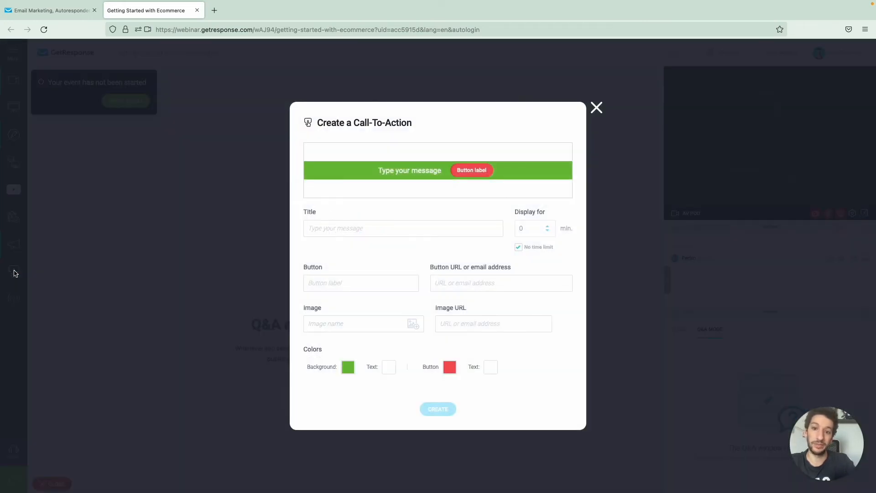
left_click(357, 231)
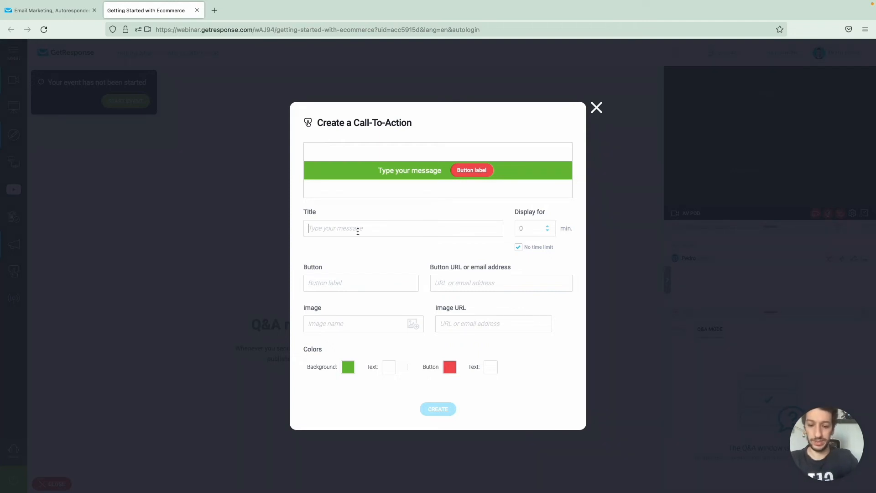
type("Sh")
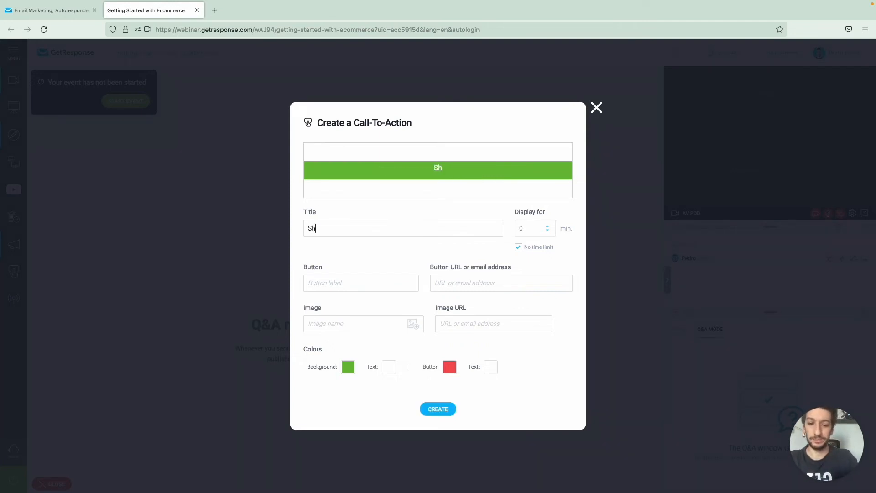
type("opping")
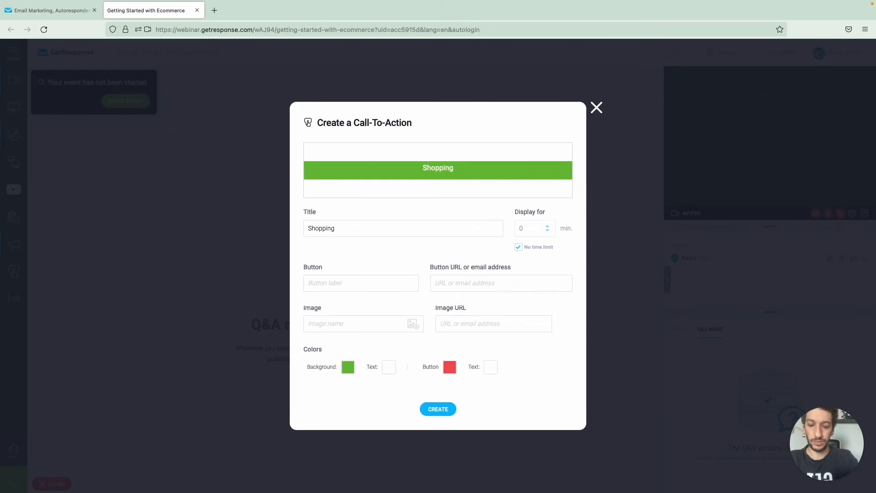
type(" with Ecommerc")
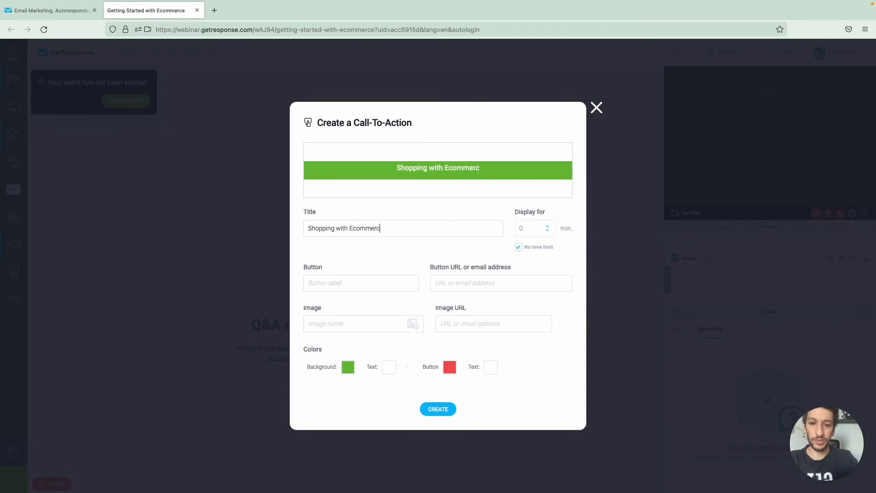
type("e")
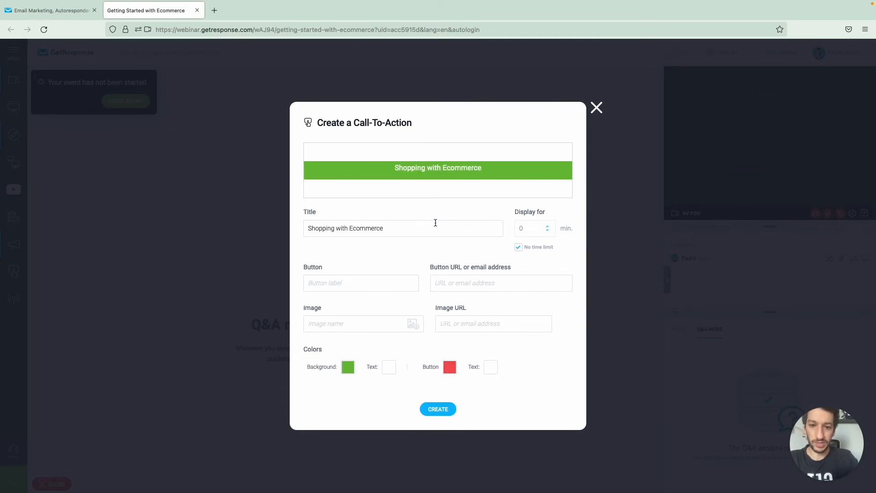
left_click(365, 286)
type("SHOPE")
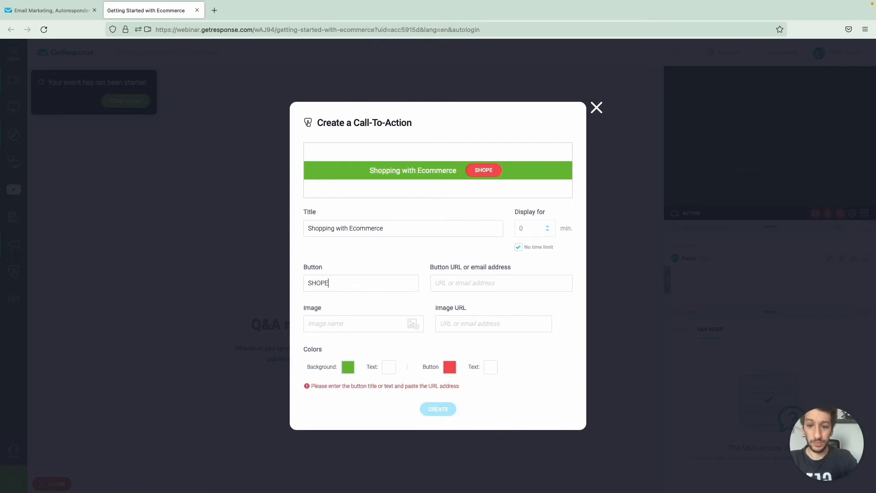
key("BackSpace")
type("NOW")
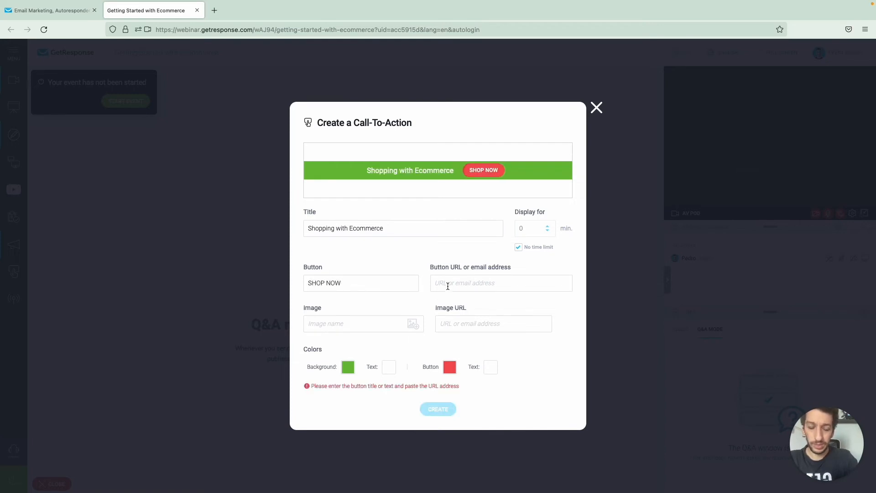
type("www.getresponse.com")
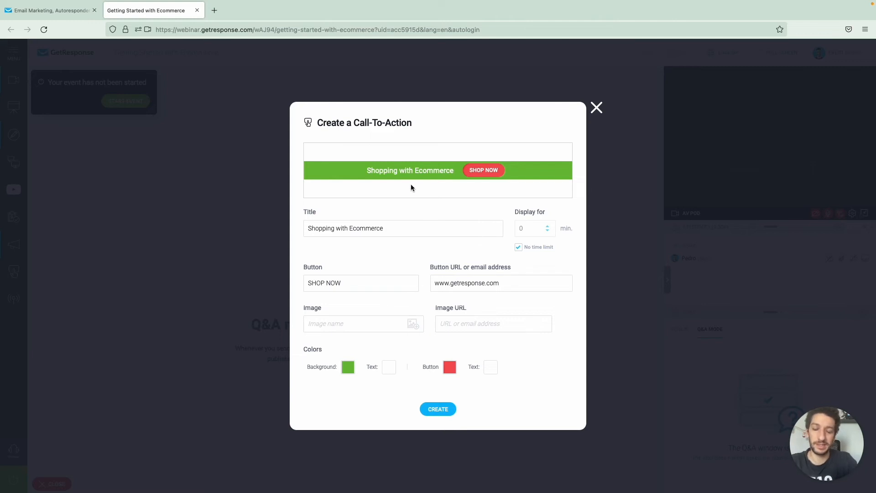
Limit the Call-To-Action's display time to 1 minute and make its background blue.
left_click(520, 248)
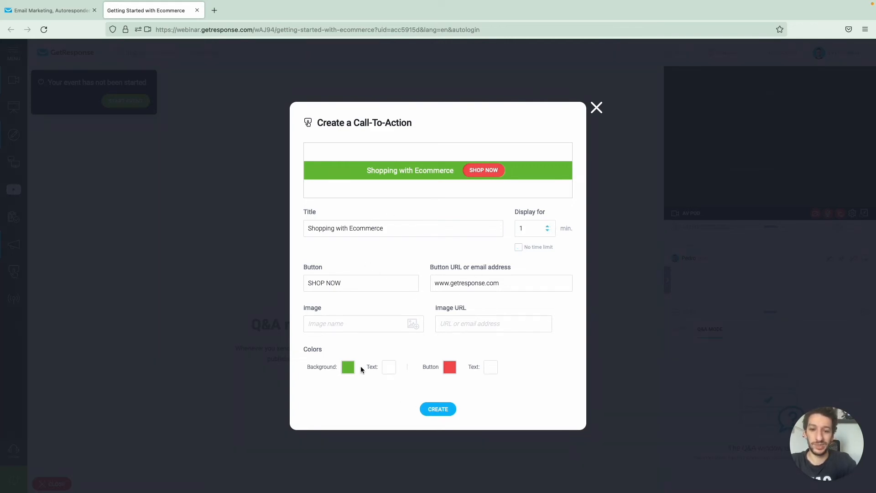
left_click(348, 367)
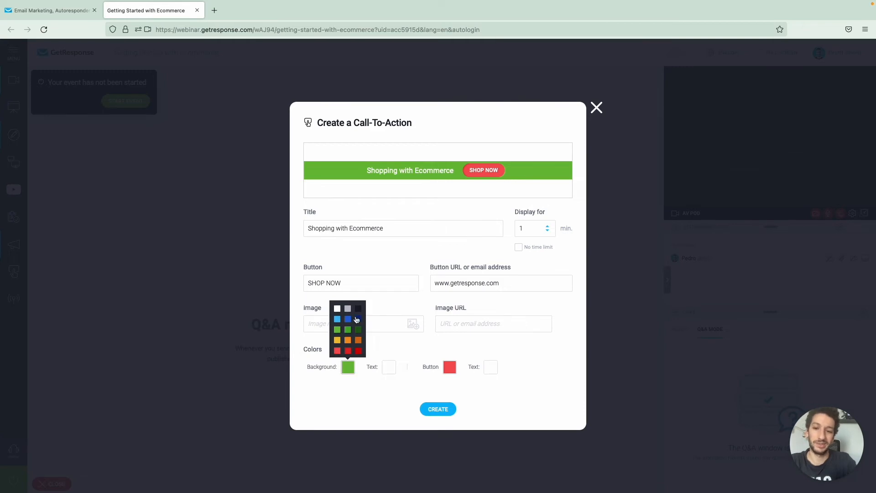
left_click(348, 319)
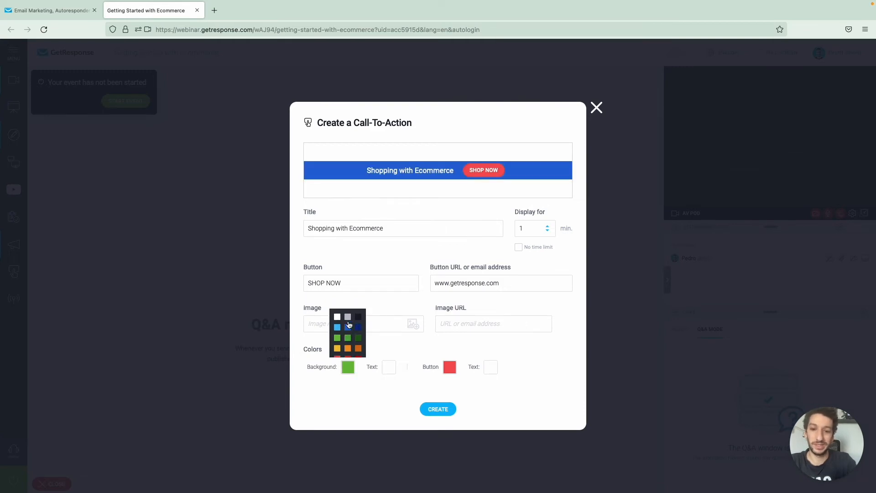
Make the Call-To-Action's button green and create the Call-To-Action.
left_click(455, 369)
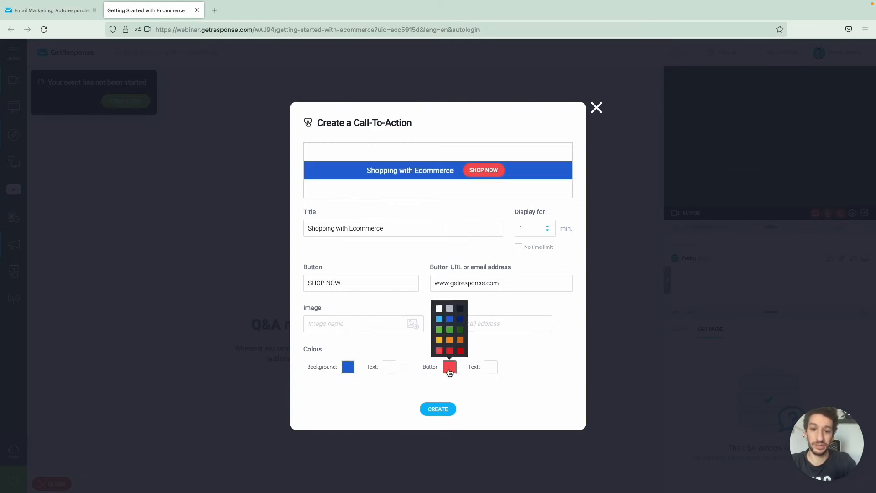
left_click(451, 329)
left_click(440, 409)
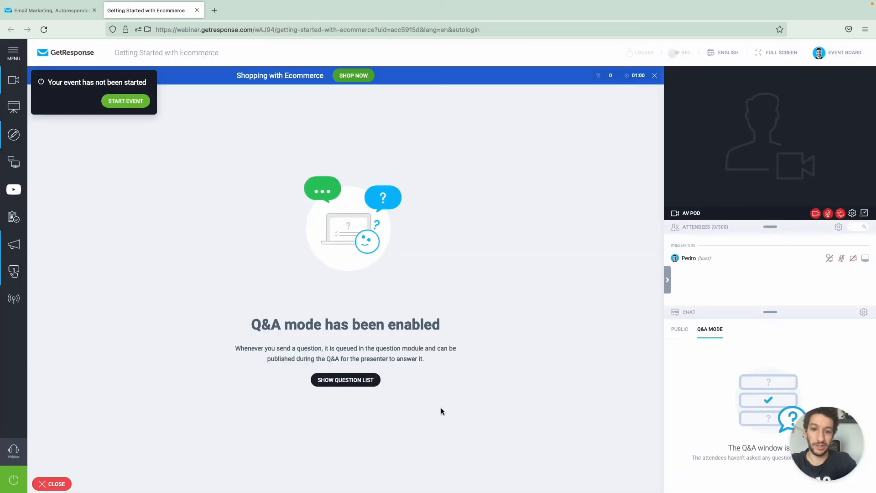
Test the Call-To-Action's SHOP NOW link, close the page it opens, and end Q&A mode in the event room.
left_click(354, 76)
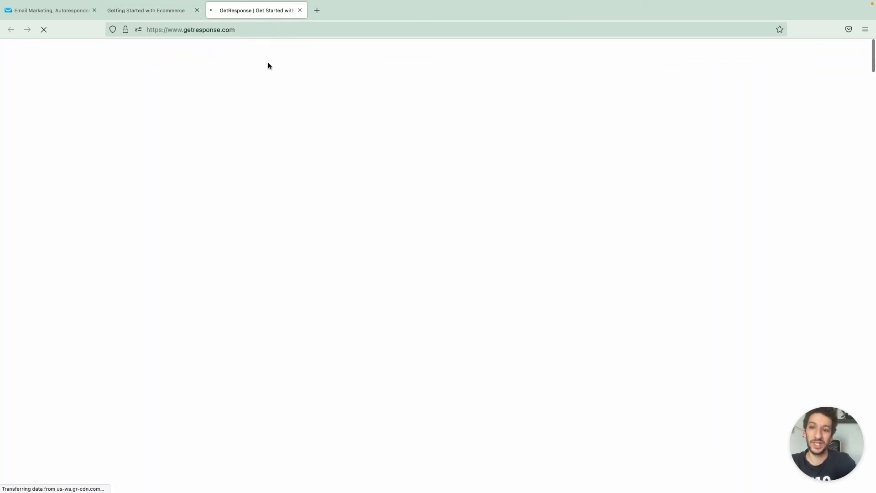
left_click(300, 10)
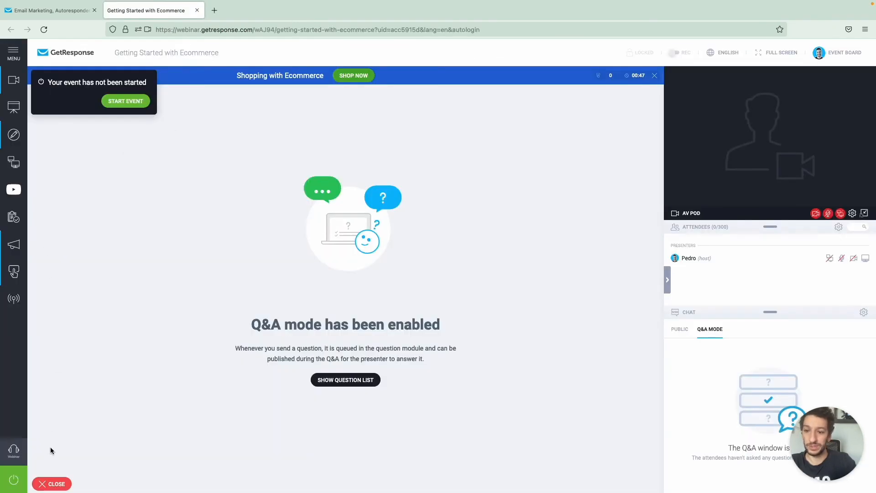
left_click(51, 486)
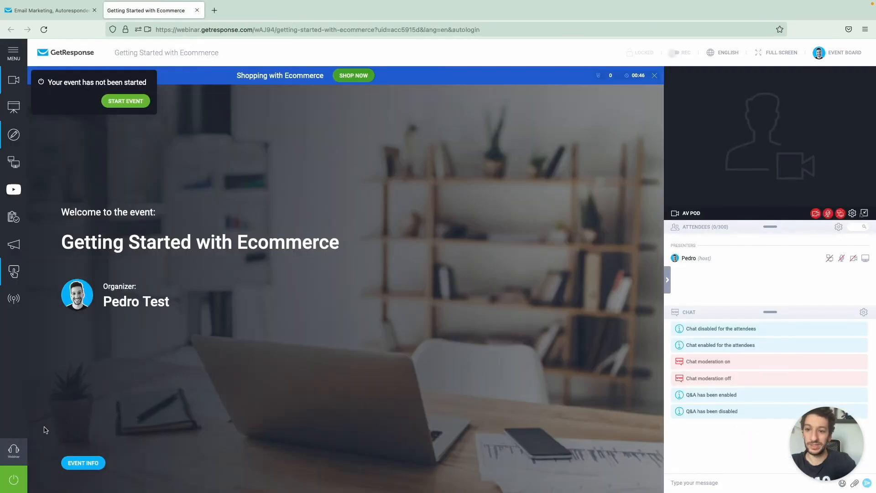
View the Live Stream options and the Event type choices, closing both without changes.
left_click(17, 302)
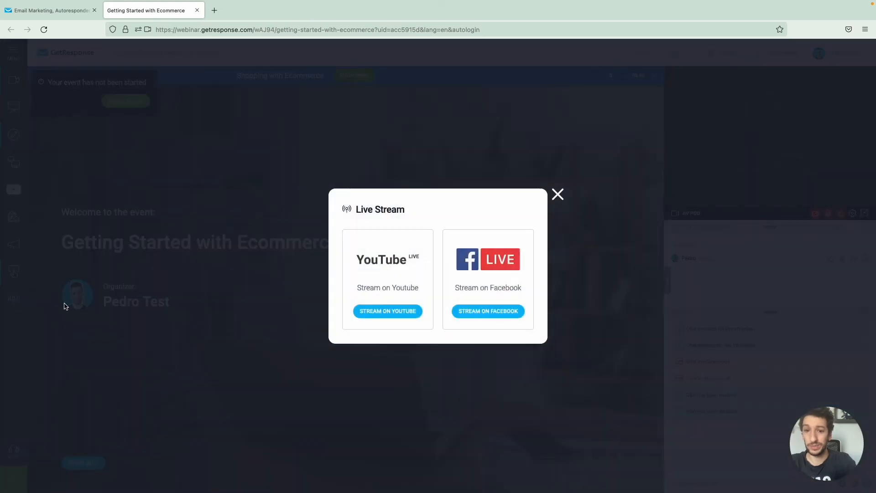
left_click(183, 298)
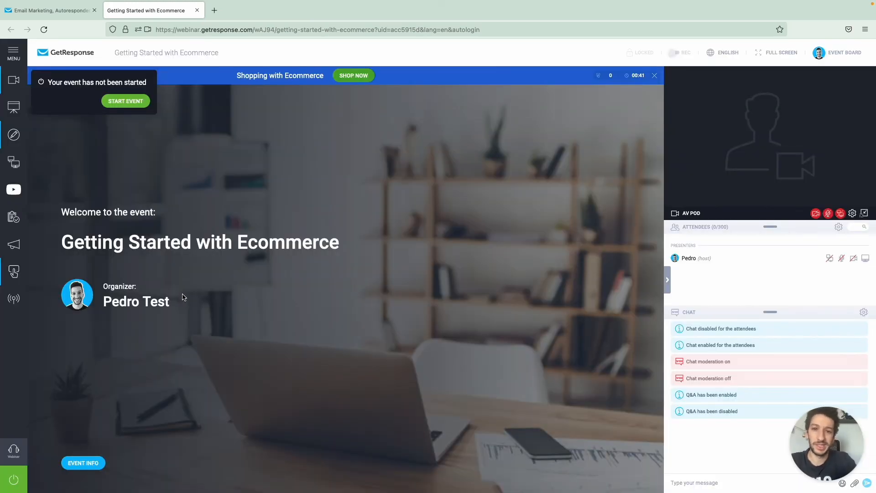
left_click(10, 453)
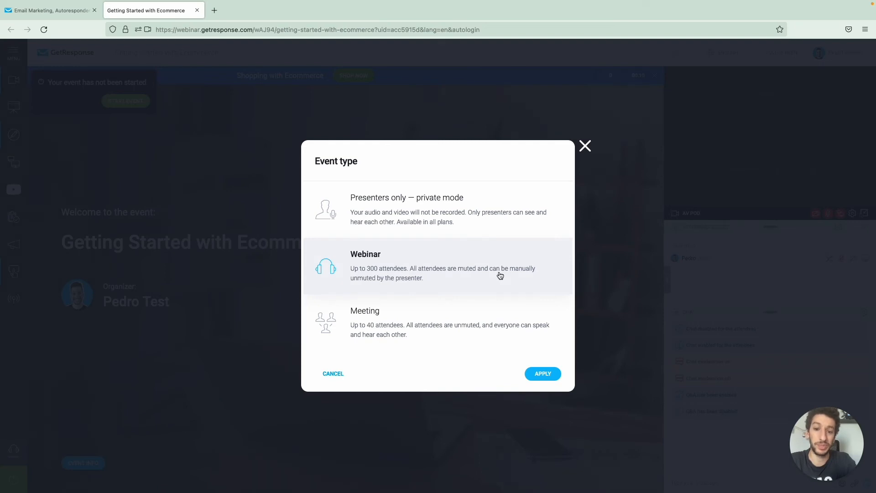
left_click(586, 147)
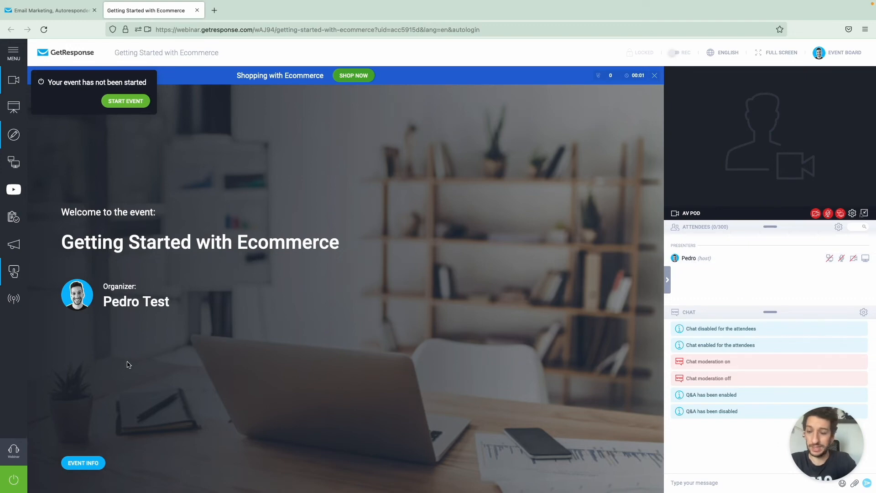
Compare the Webinar and Meeting event types, and cancel without applying a change.
left_click(22, 450)
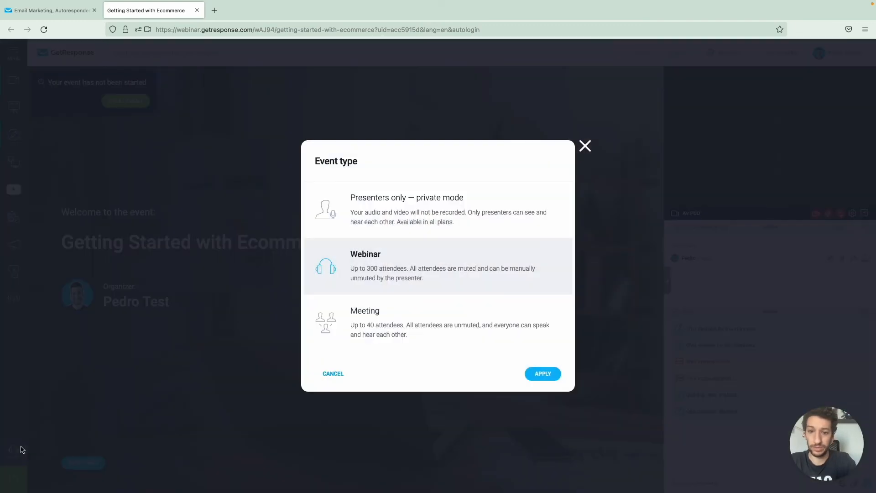
left_click(412, 331)
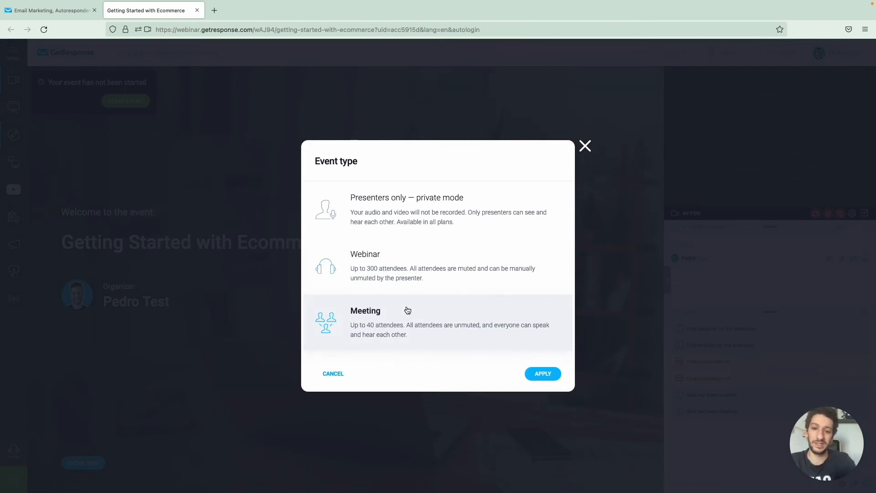
left_click(404, 269)
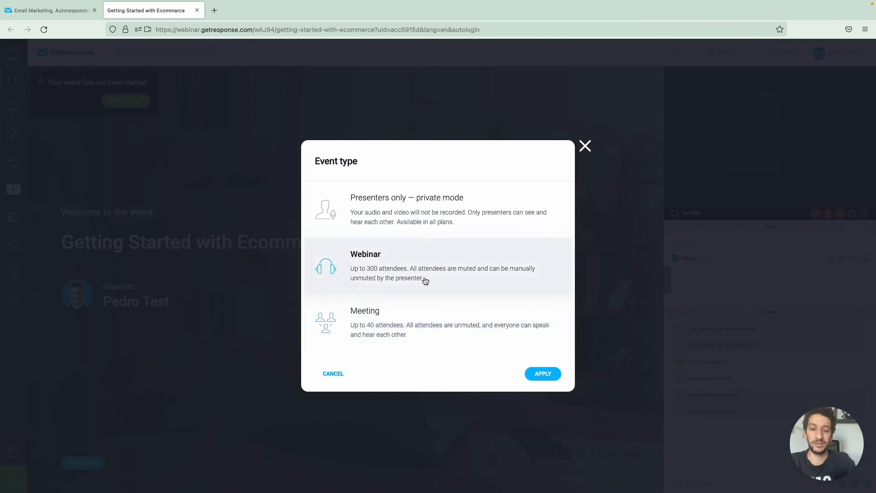
left_click(385, 324)
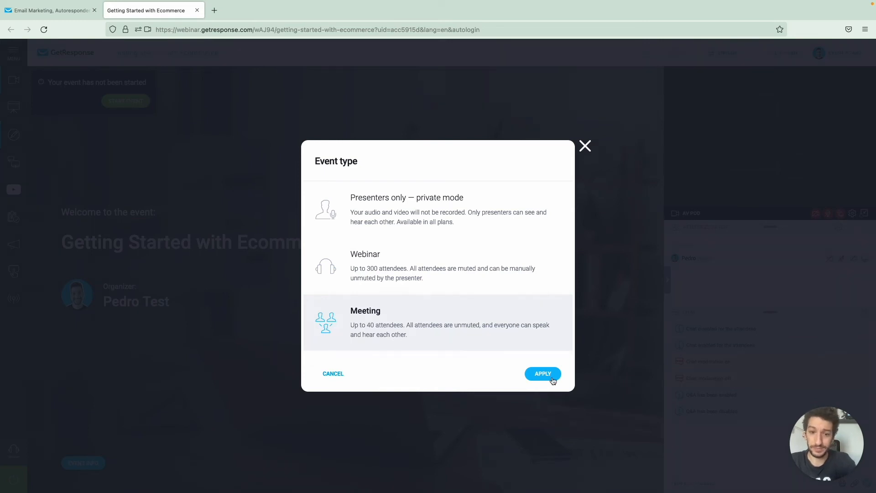
left_click(336, 374)
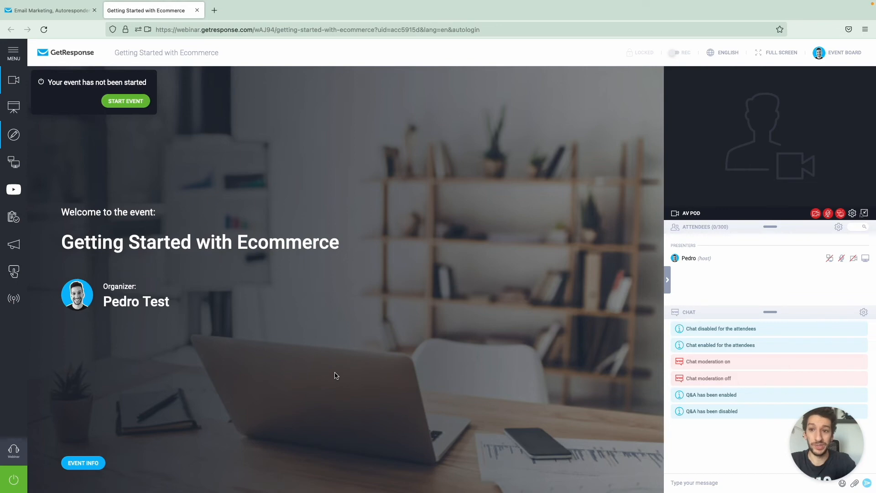
Check the screen sharing choices and the list of uploaded files, closing both without sharing anything.
left_click(14, 163)
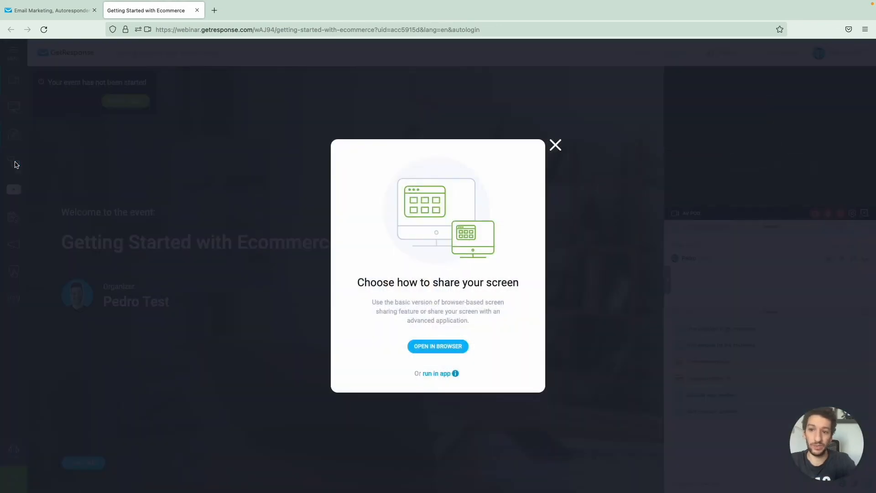
left_click(210, 204)
left_click(14, 108)
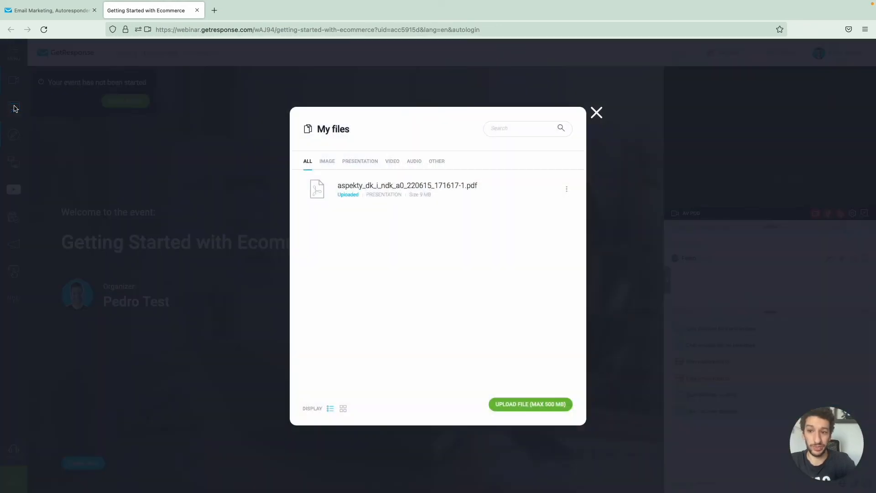
left_click(127, 173)
Open the whiteboard, and replace it with the uploaded presentation aspekty_dk_i_ndk_a0_220615_171617-1.pdf.
left_click(14, 134)
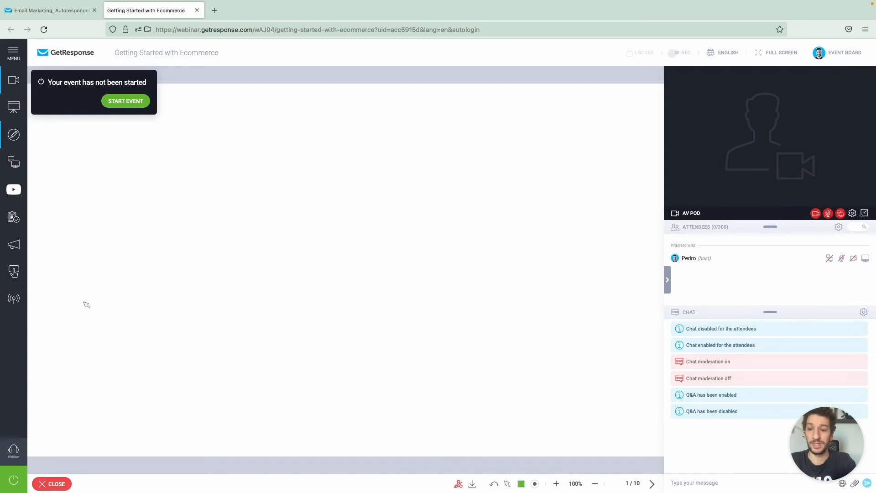
left_click(17, 104)
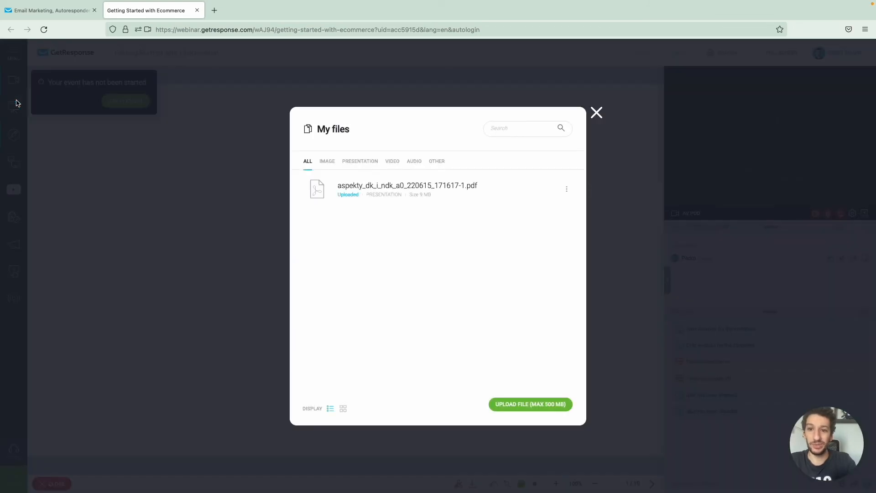
left_click(367, 192)
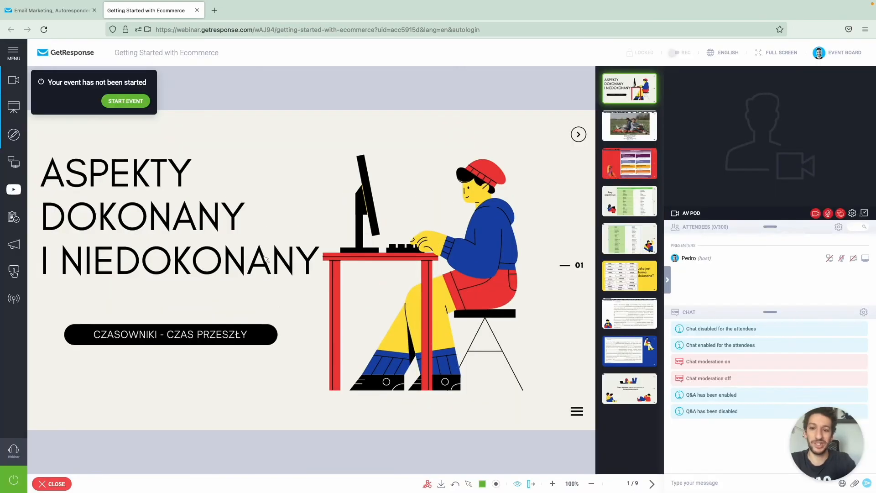
Start the event and record it using the Presentation recorder layout.
left_click(129, 103)
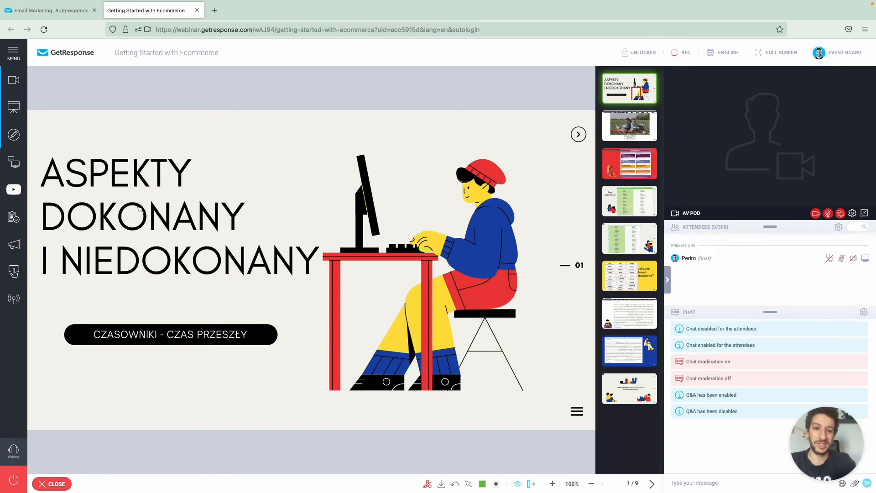
left_click(669, 57)
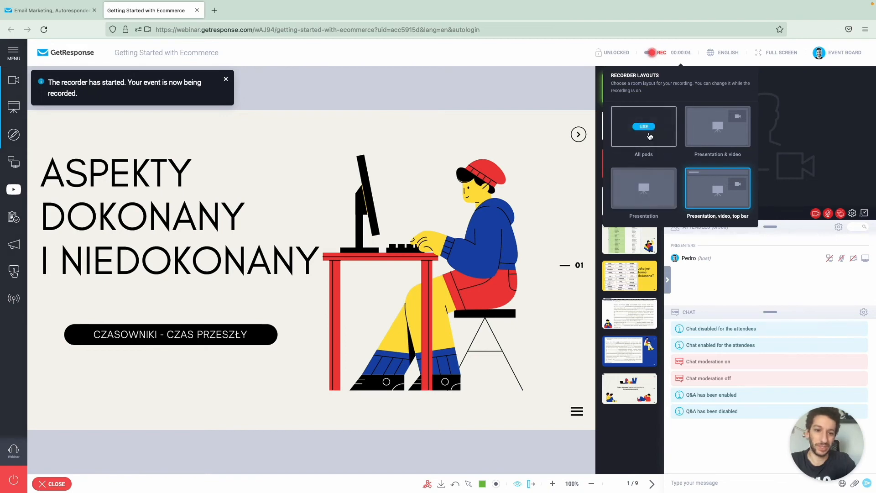
left_click(648, 189)
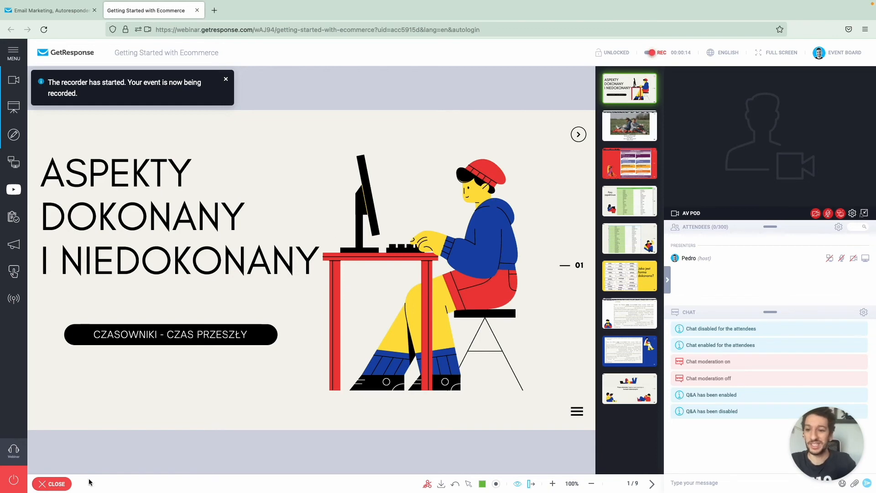
End the event for all attendees and go to the list of live webinars.
left_click(19, 484)
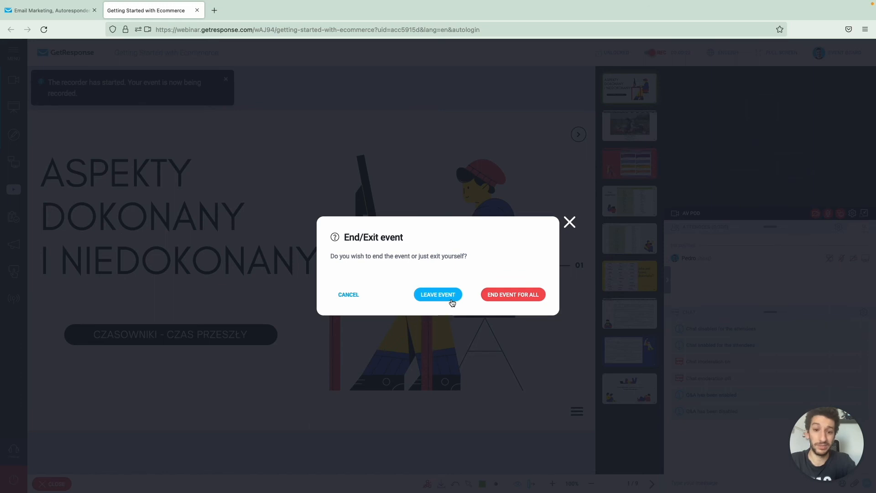
left_click(510, 300)
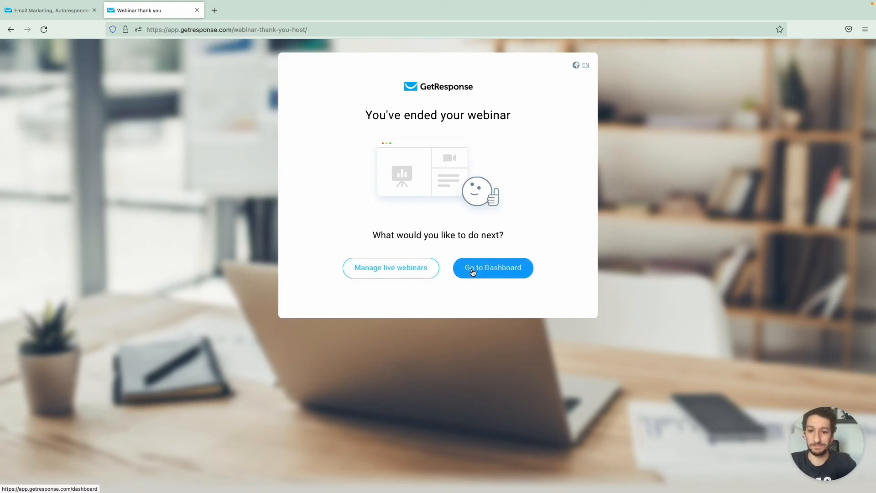
left_click(403, 272)
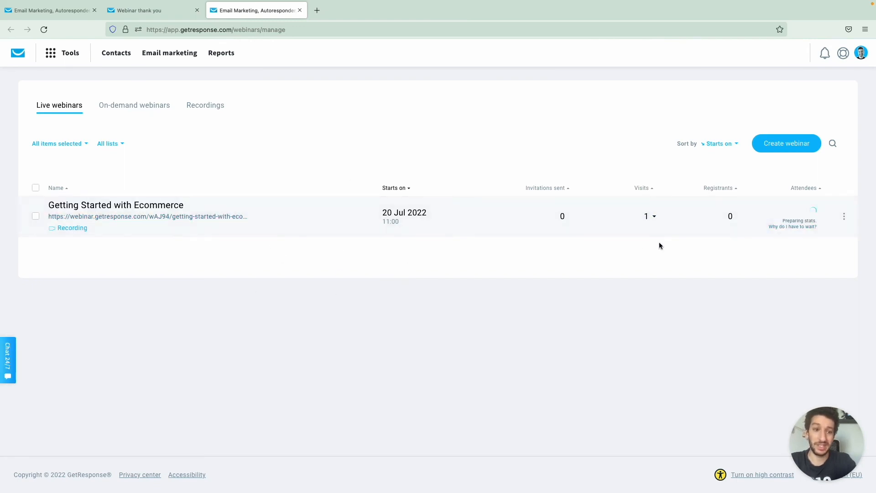
Examine the actions available for the "Getting Started with Ecommerce" webinar, including the chat and webinar statistics downloads.
left_click(845, 216)
left_click(844, 216)
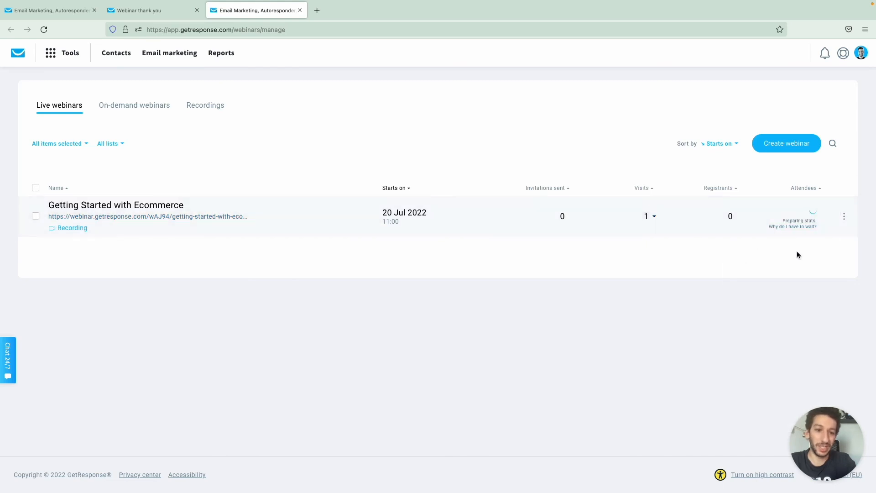
left_click(844, 216)
left_click(844, 216)
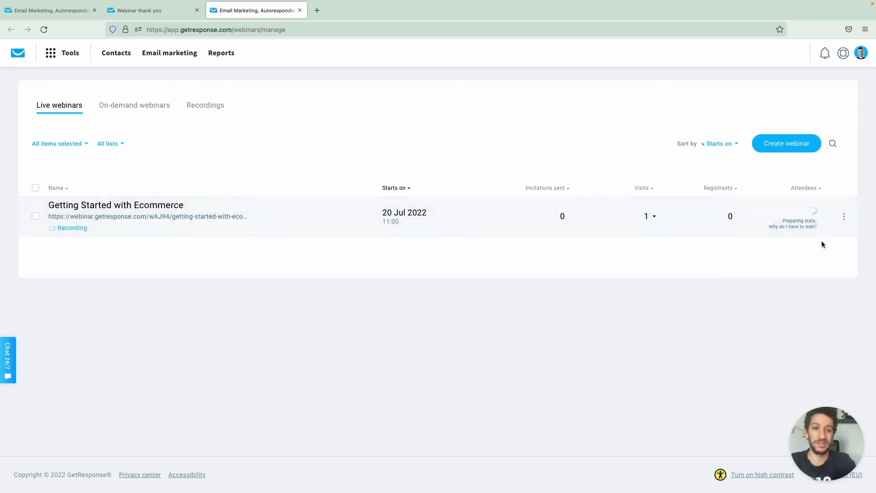
left_click(844, 216)
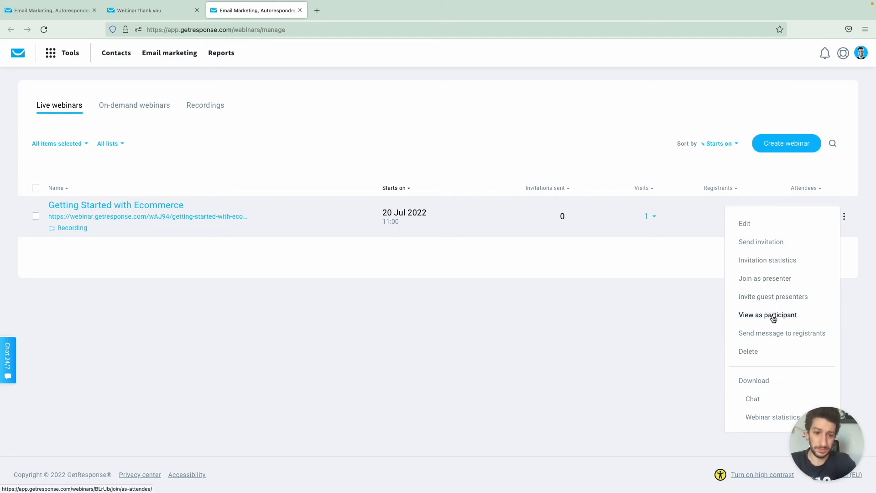
left_click(844, 216)
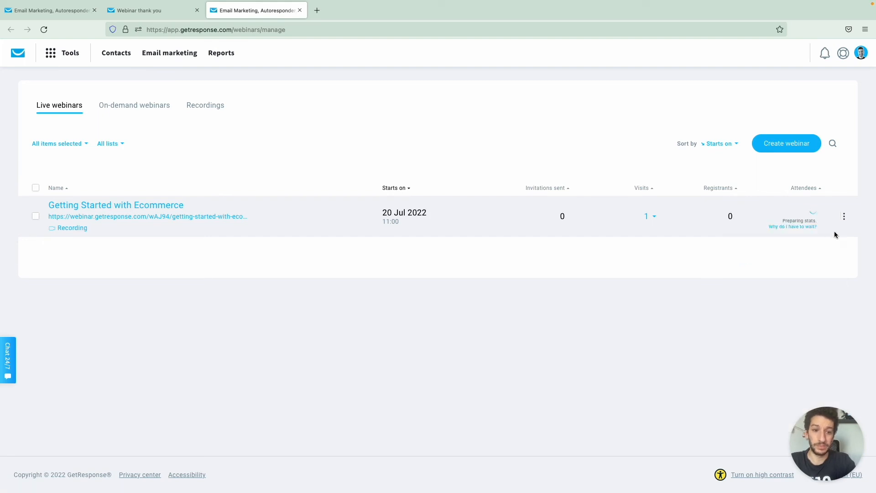
left_click(844, 216)
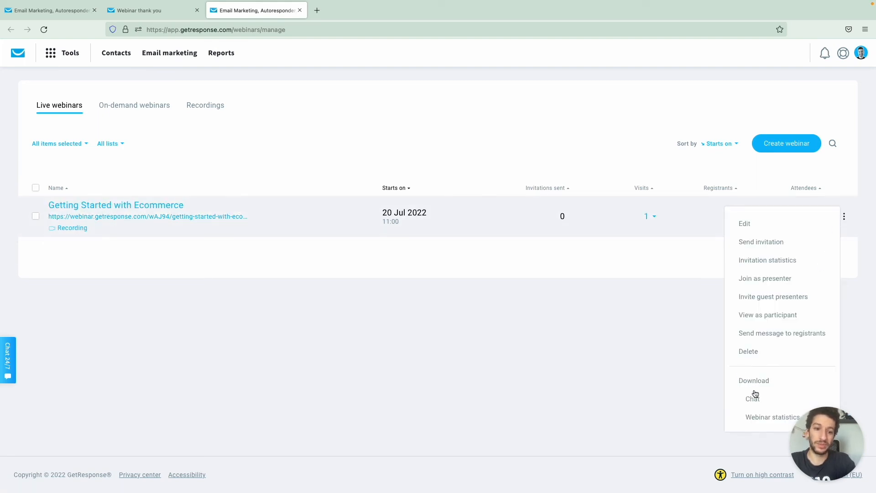
left_click(779, 418)
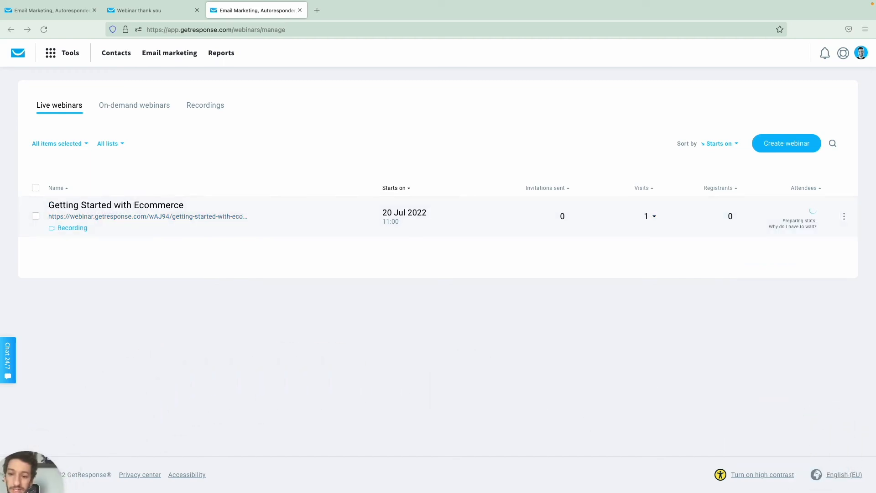
left_click(844, 217)
left_click(798, 354)
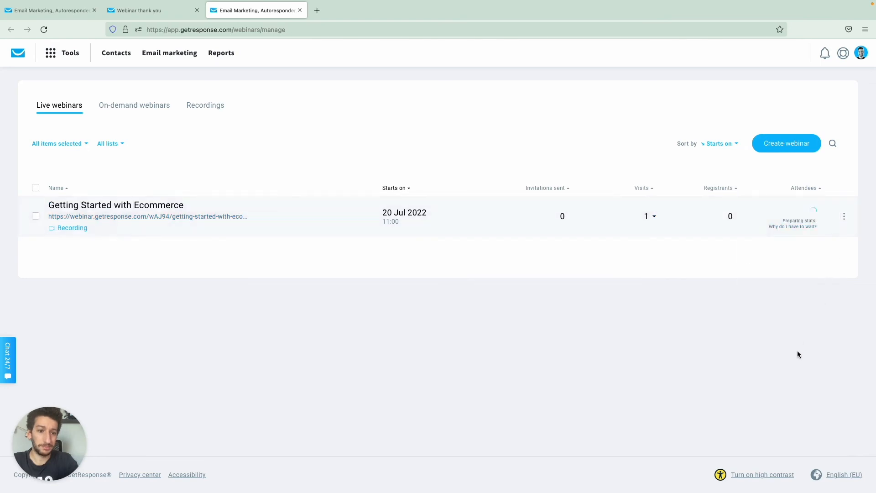
Examine the webinar's download options, the on-demand webinars, and the actions available for the "Getting Started with Ecommerce" recording.
left_click(843, 216)
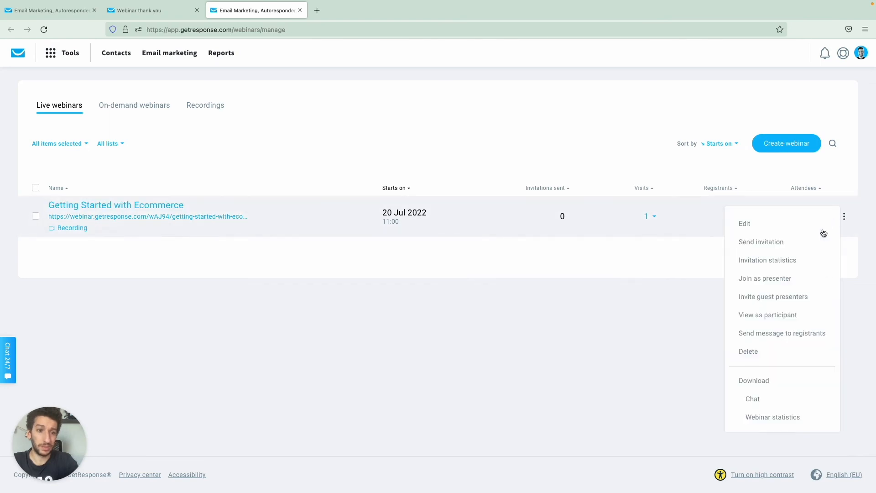
left_click(767, 414)
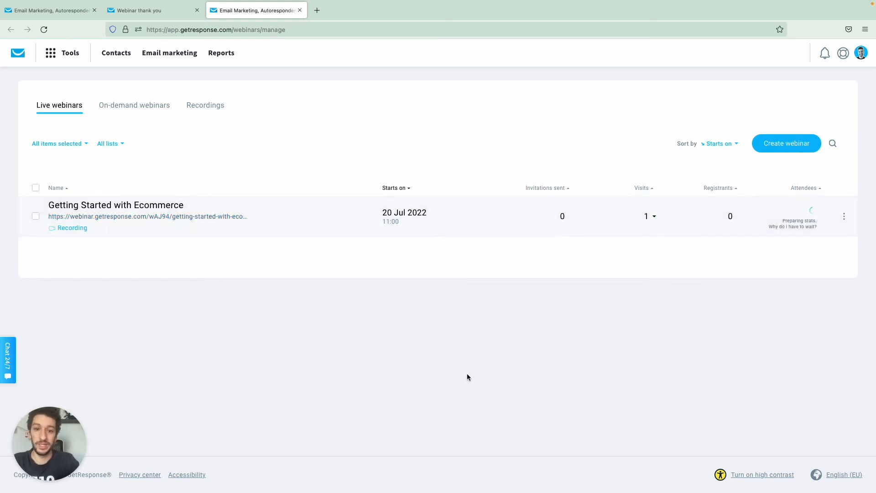
left_click(137, 103)
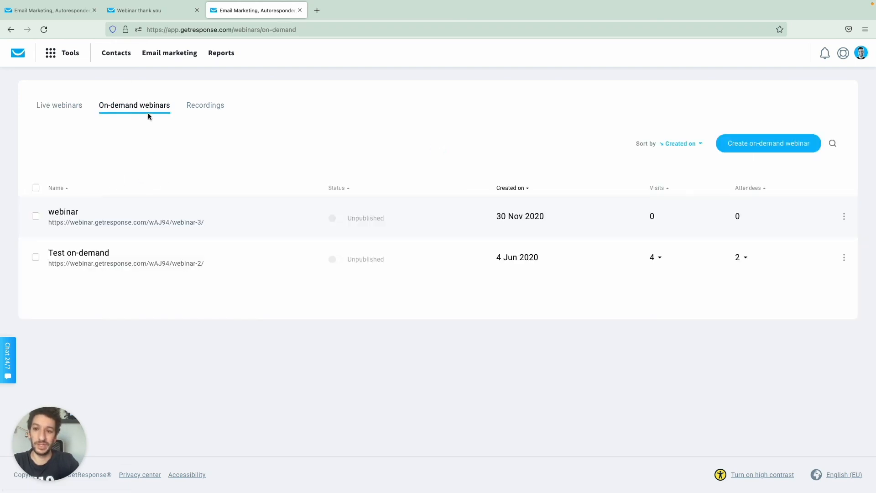
left_click(207, 107)
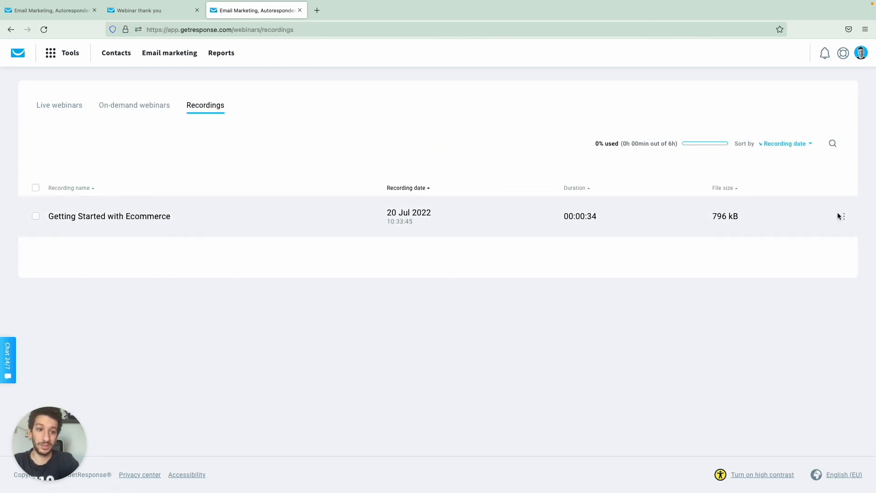
left_click(844, 216)
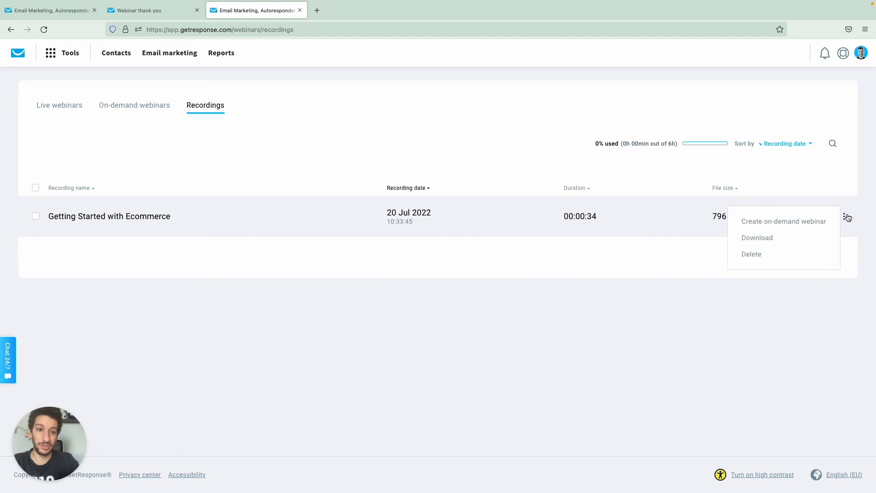
left_click(743, 223)
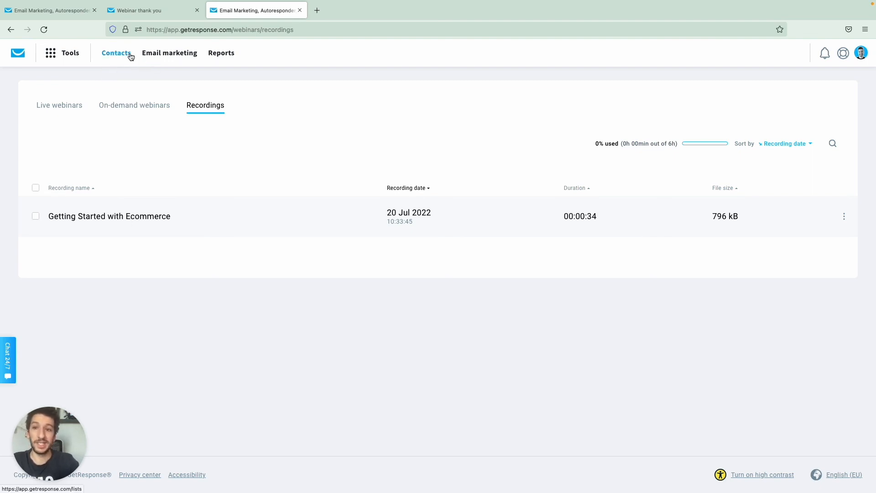
Create the live webinar "Getting Started with Ecommerce 2" with required registration to the Chat prospects list and reminders 1 hour before the webinar.
left_click(69, 106)
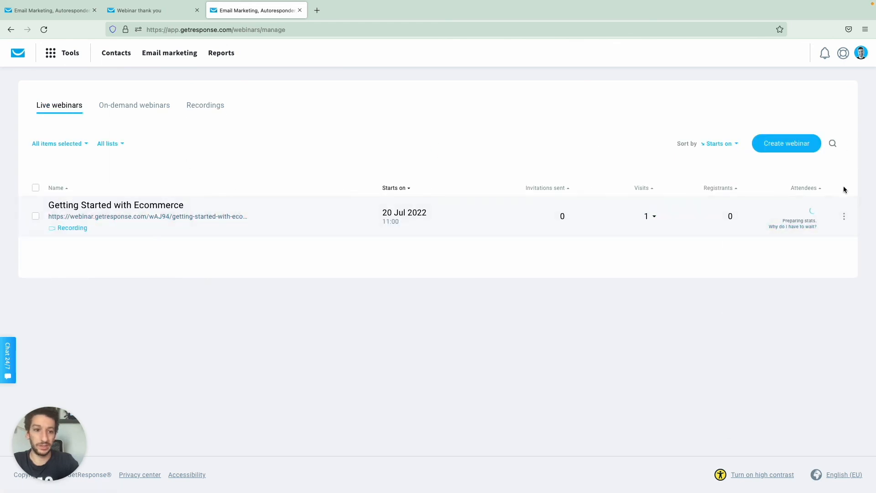
left_click(796, 151)
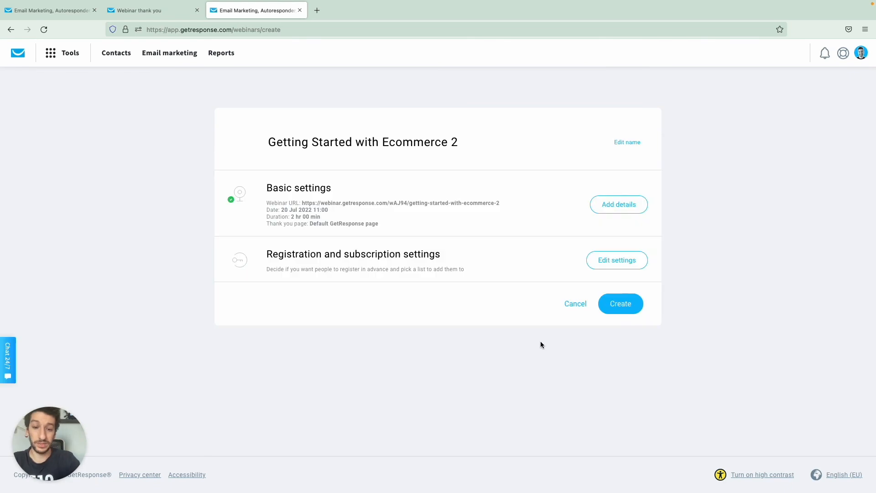
left_click(620, 264)
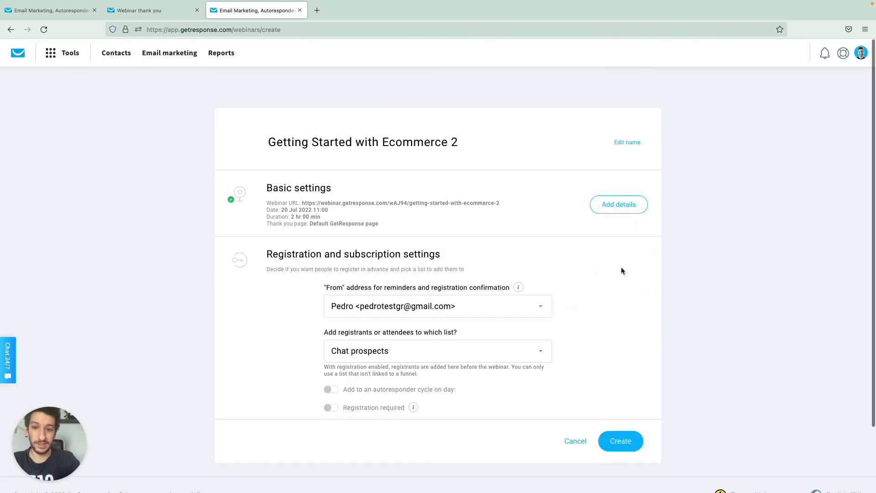
scroll(486, 321, "down", 2)
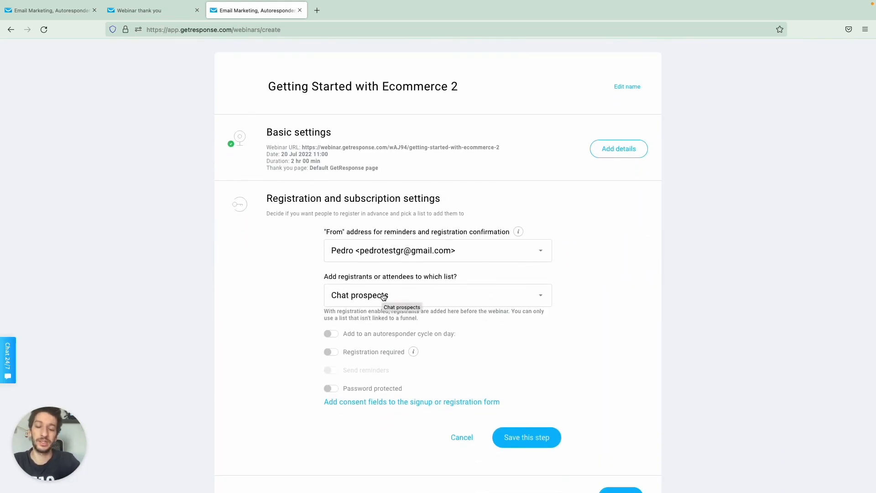
left_click(330, 352)
left_click(329, 370)
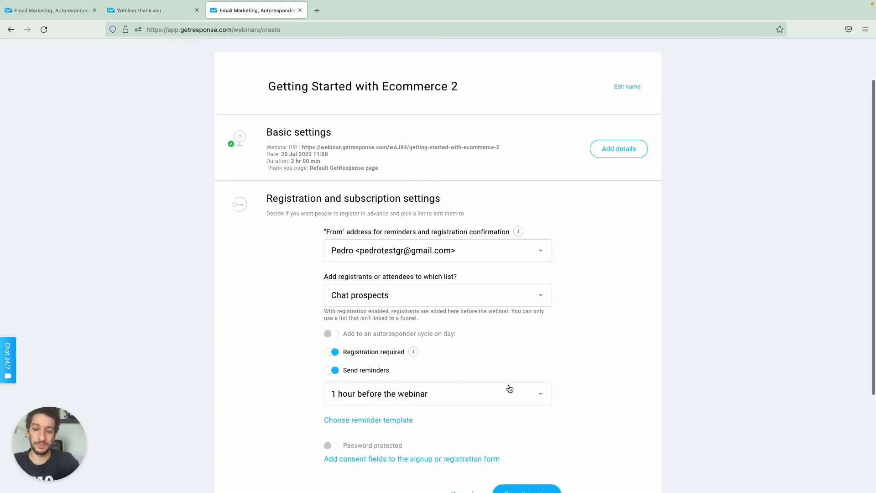
scroll(508, 390, "down", 2)
left_click(520, 439)
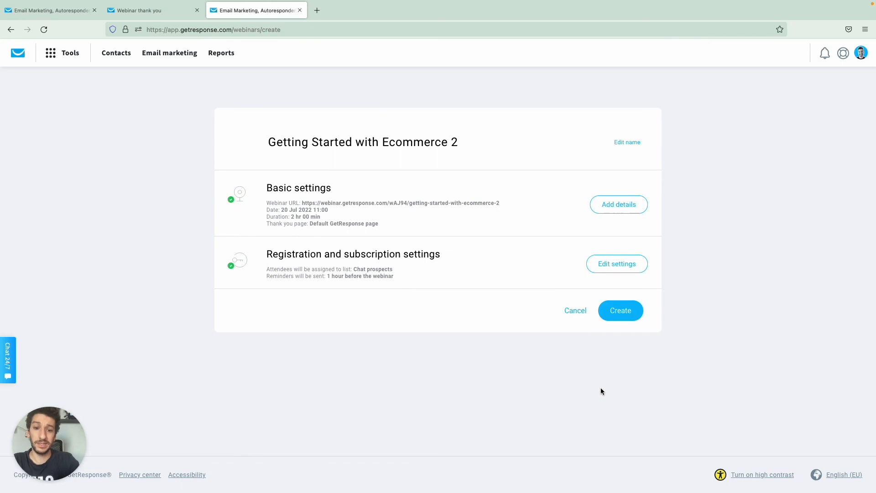
left_click(622, 312)
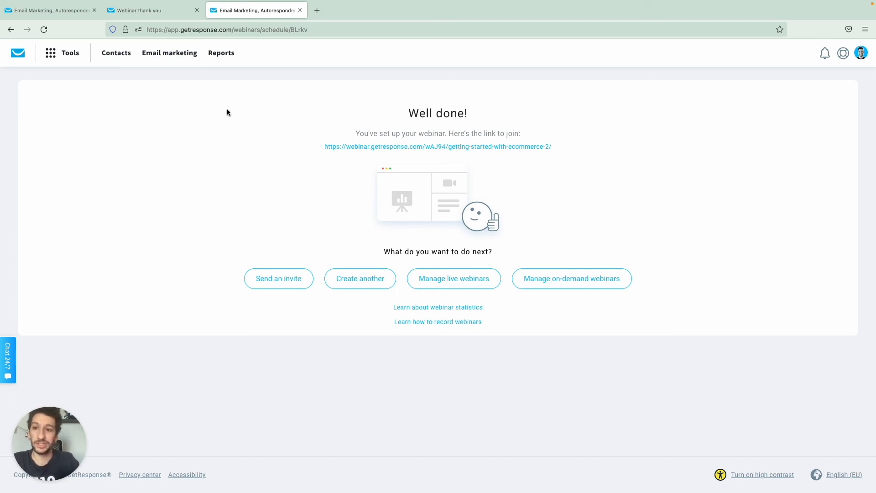
Open the Chat prospects list's settings, review the language option, and save the general settings.
left_click(111, 58)
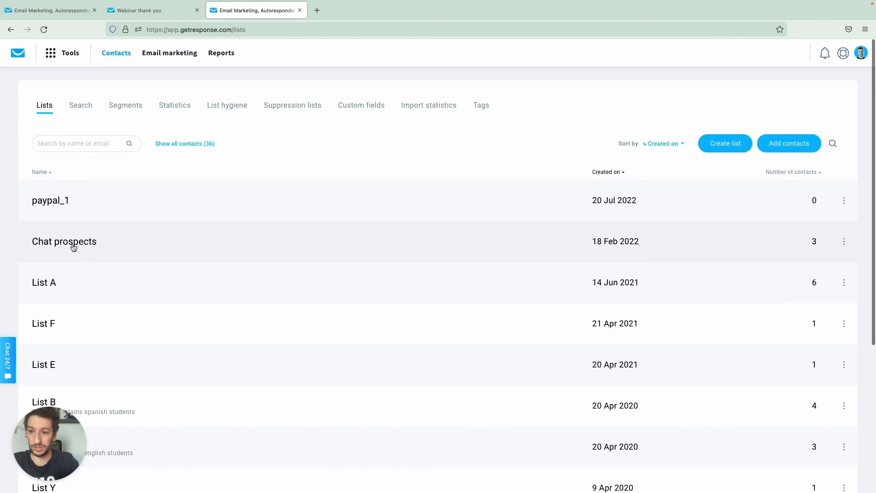
left_click(844, 242)
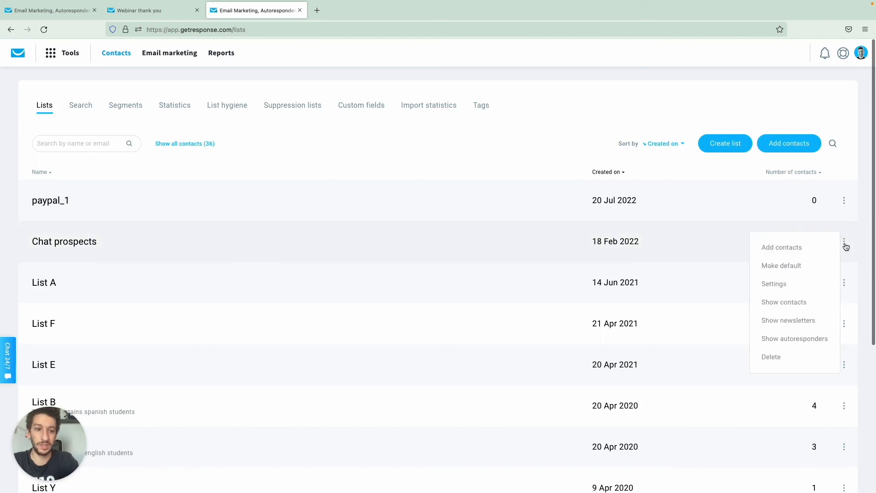
left_click(786, 286)
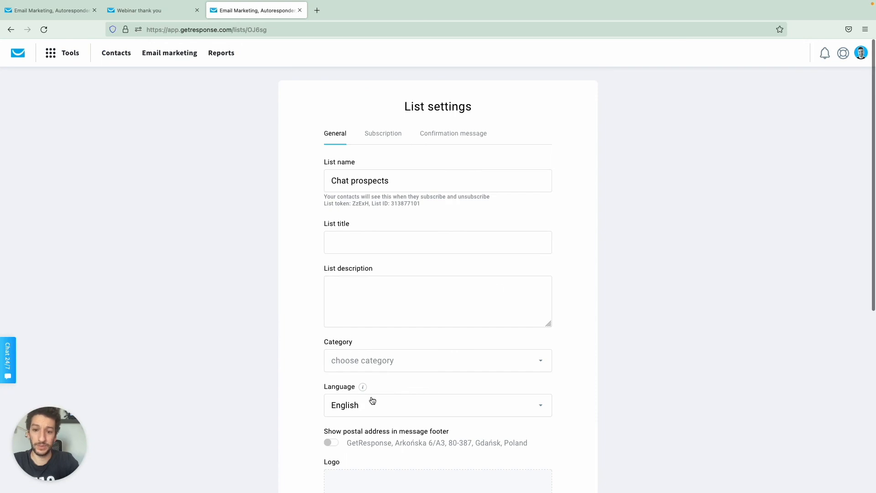
mouse_move(359, 391)
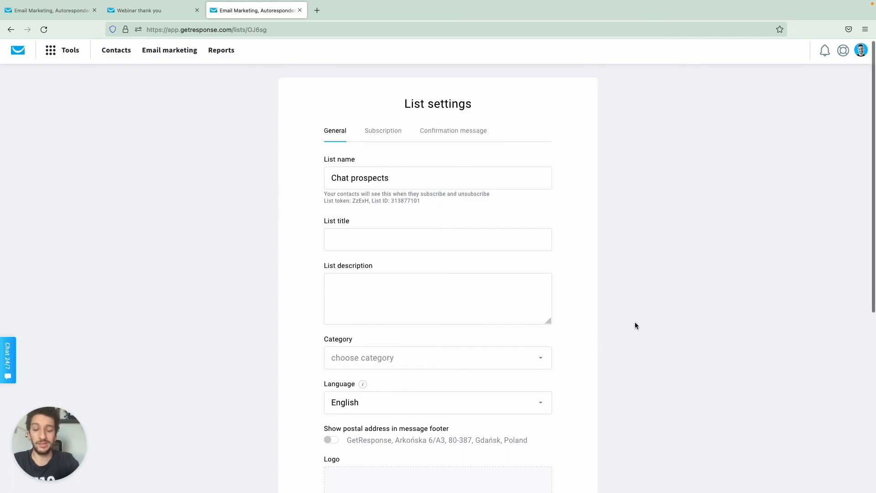
scroll(634, 322, "down", 1)
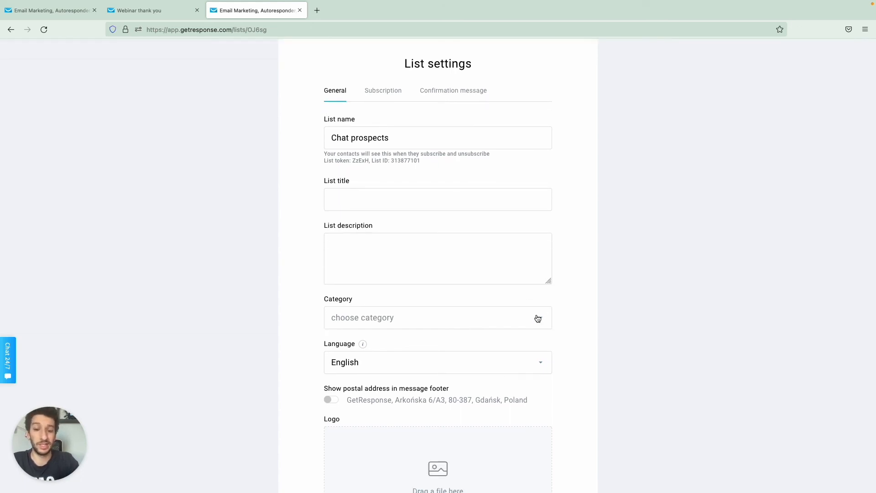
scroll(547, 336, "down", 5)
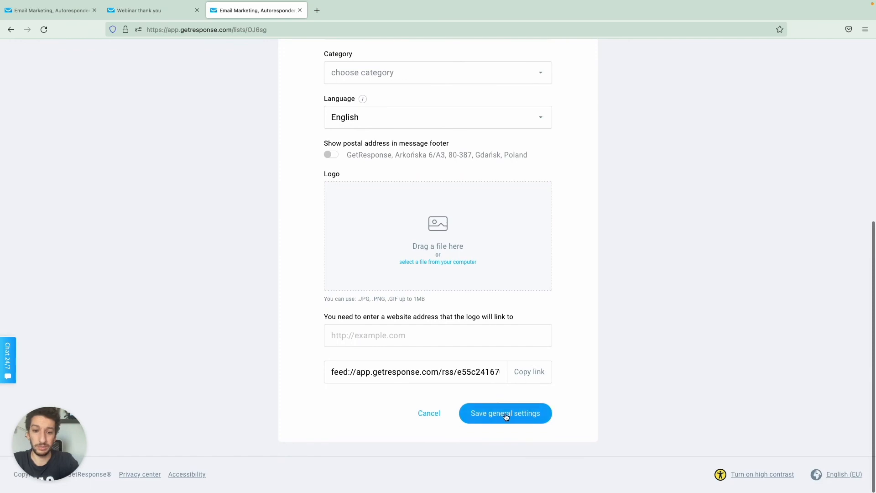
left_click(505, 416)
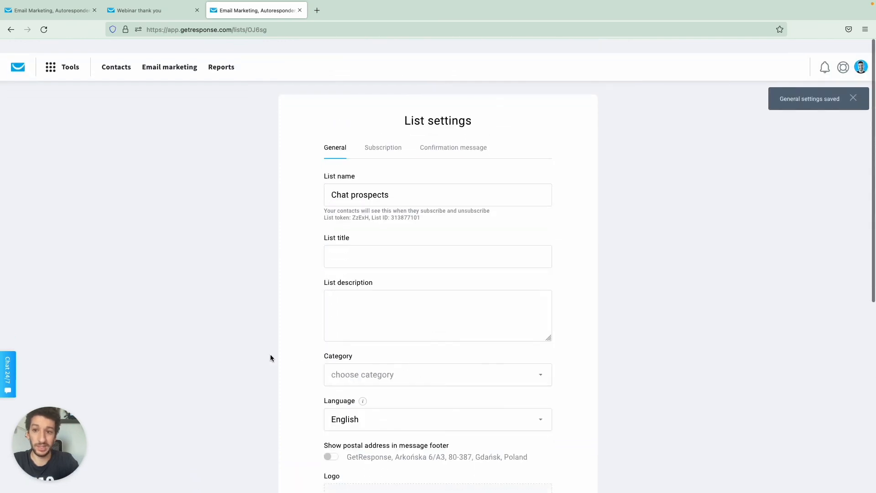
Return to the live webinars and view the actions available for "Getting Started with Ecommerce 2".
left_click(51, 53)
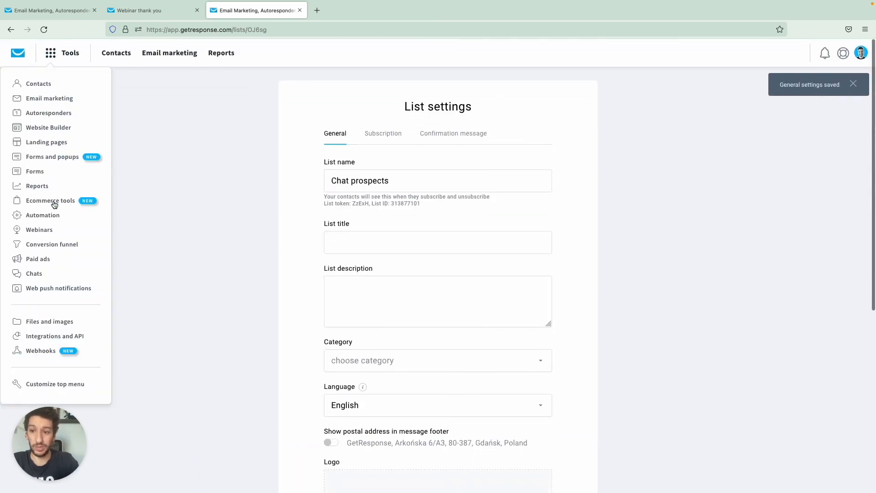
left_click(55, 230)
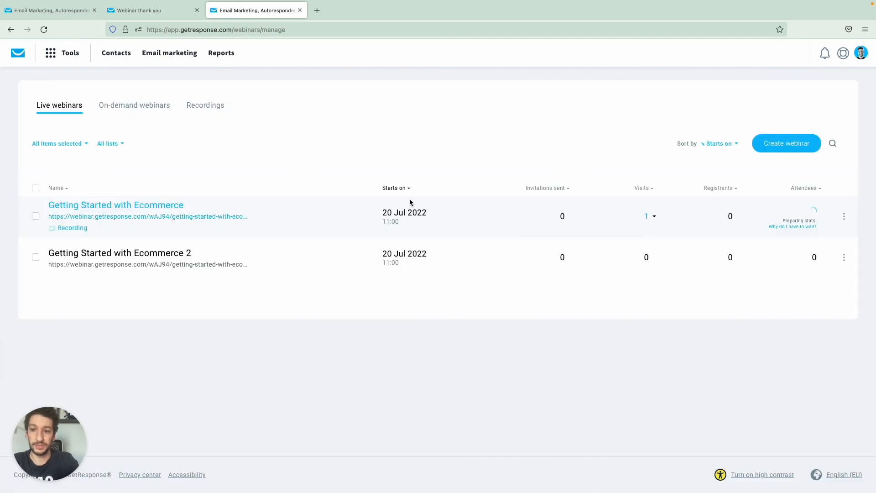
left_click(845, 257)
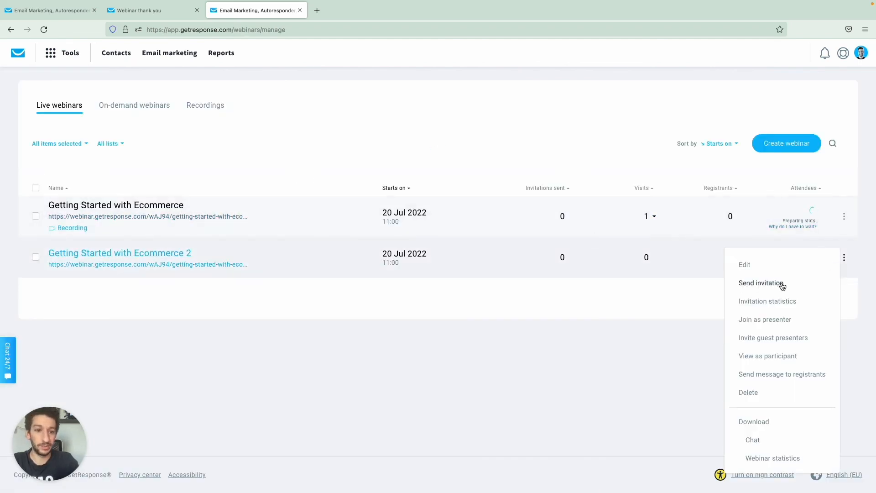
Assign the registrants of "Getting Started with Ecommerce 2" to List B and save the webinar.
left_click(181, 253)
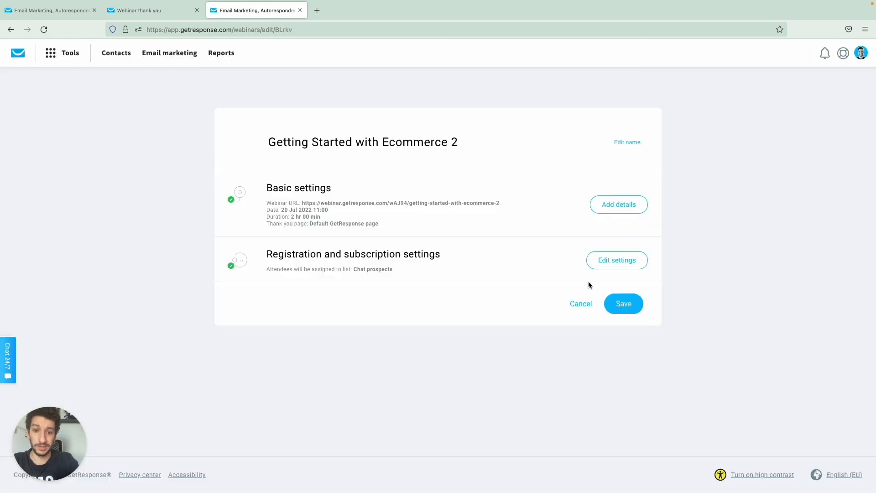
left_click(604, 271)
scroll(547, 283, "down", 2)
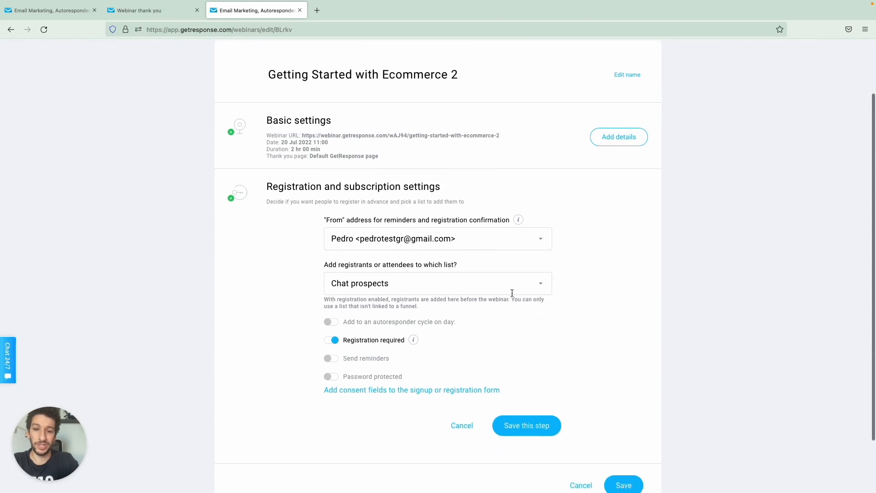
left_click(512, 287)
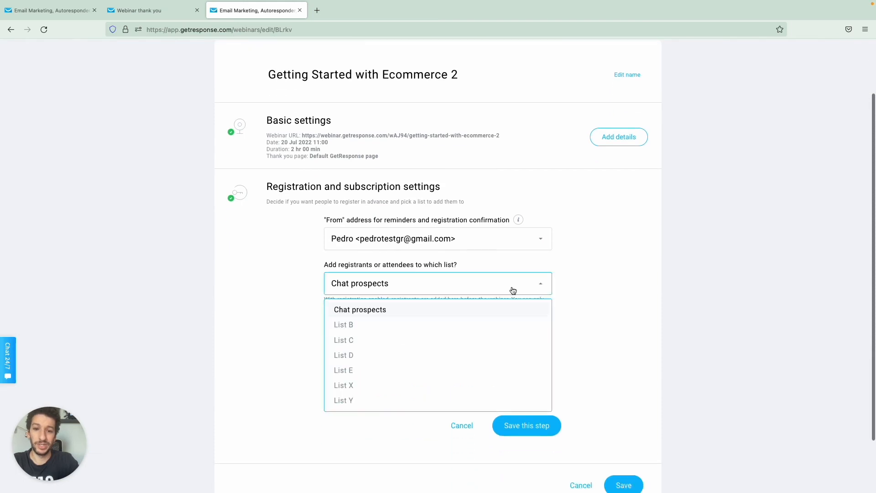
left_click(412, 326)
scroll(595, 410, "down", 1)
left_click(551, 405)
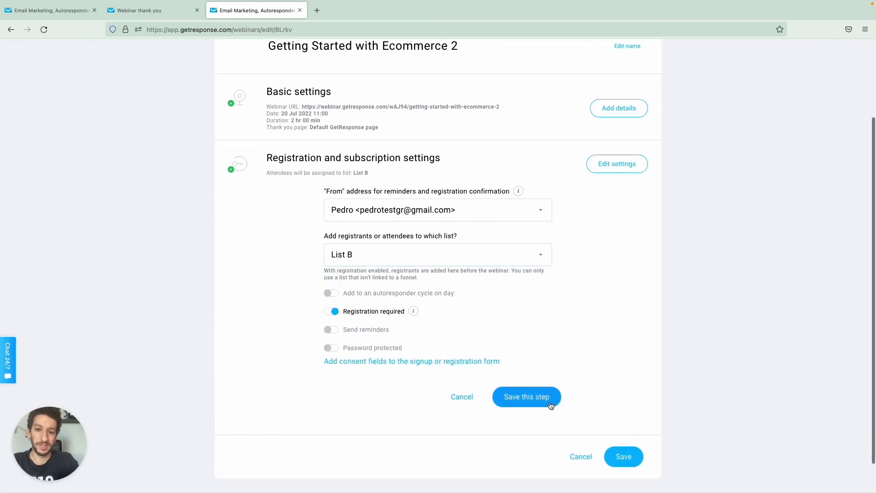
left_click(624, 312)
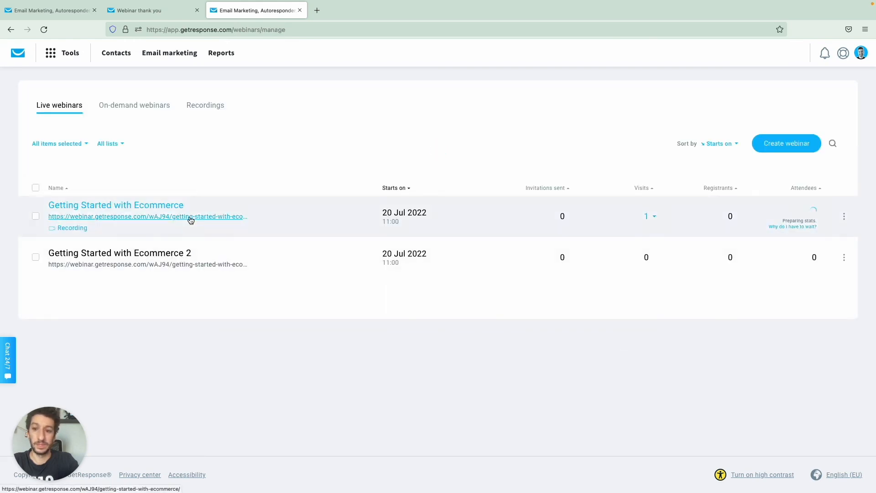
Set the registrant list of "Getting Started with Ecommerce 2" to Chat prospects and save the webinar.
left_click(160, 254)
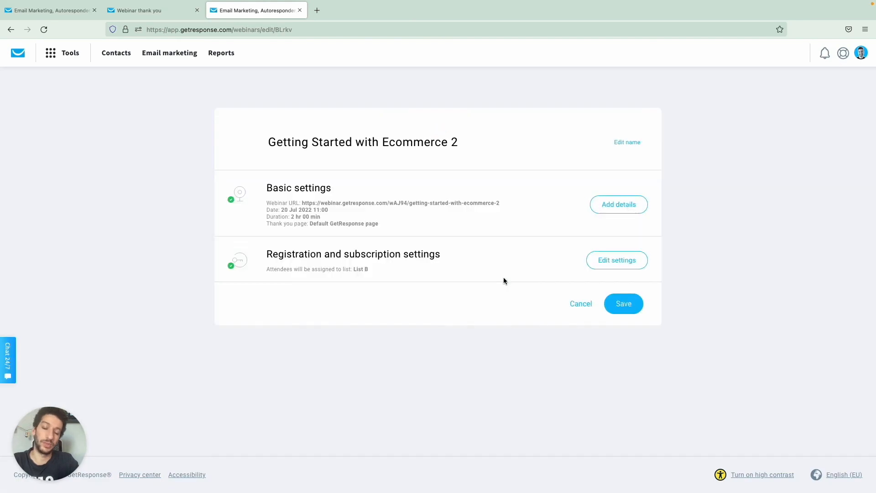
left_click(615, 265)
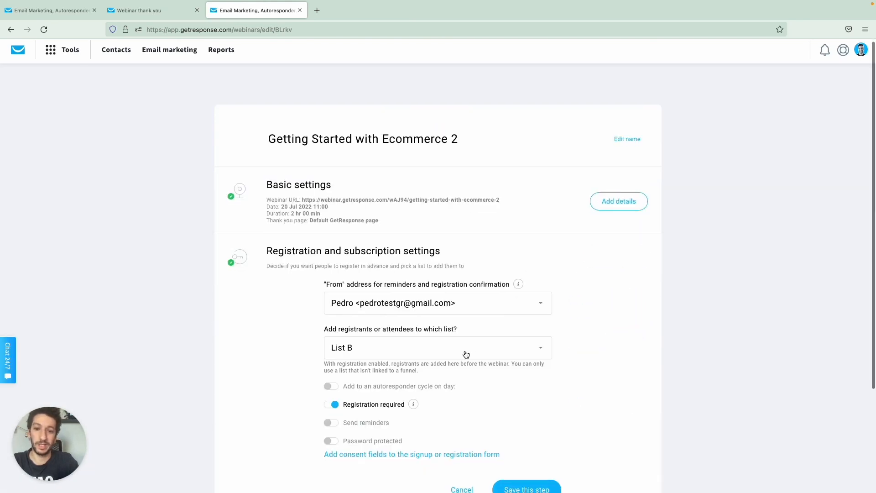
left_click(466, 355)
left_click(398, 380)
scroll(609, 426, "down", 2)
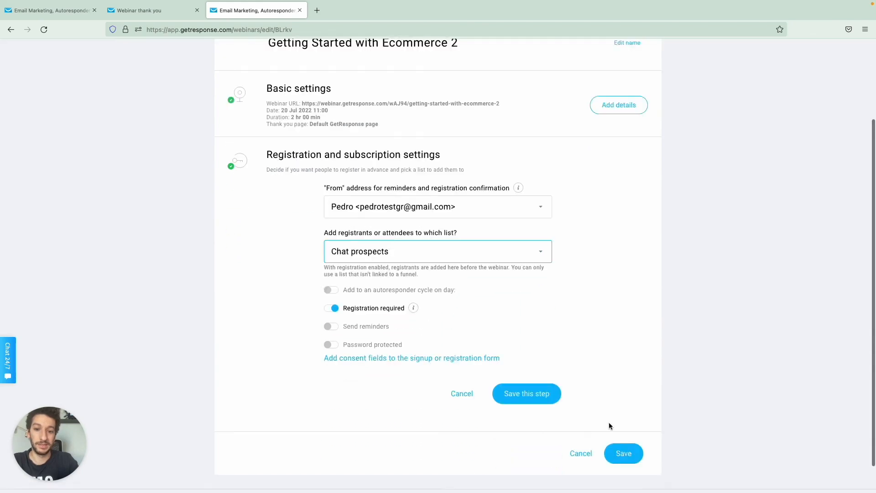
left_click(531, 365)
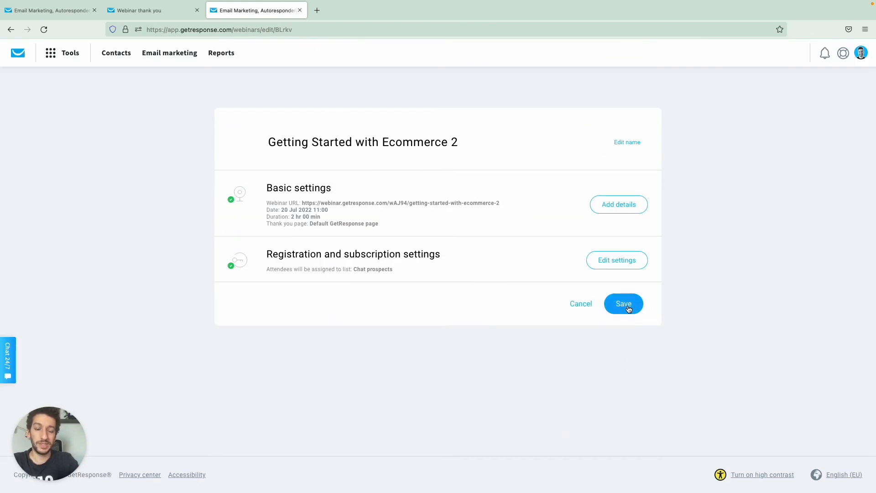
left_click(624, 304)
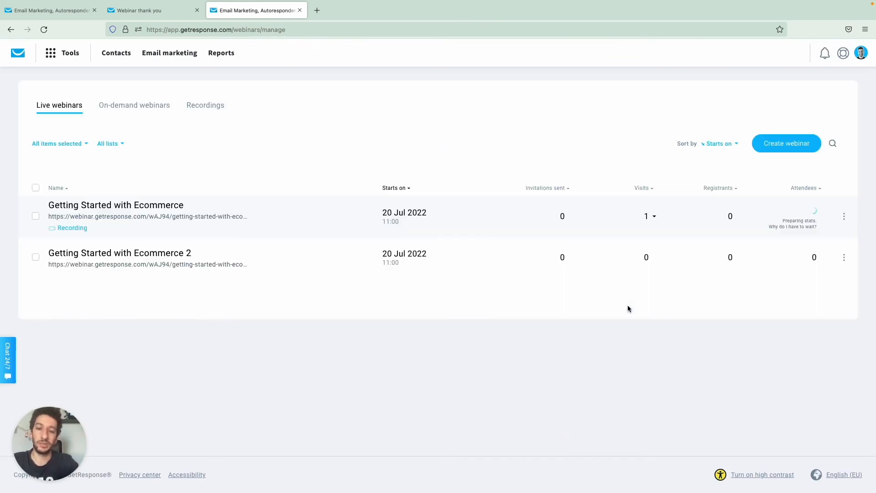